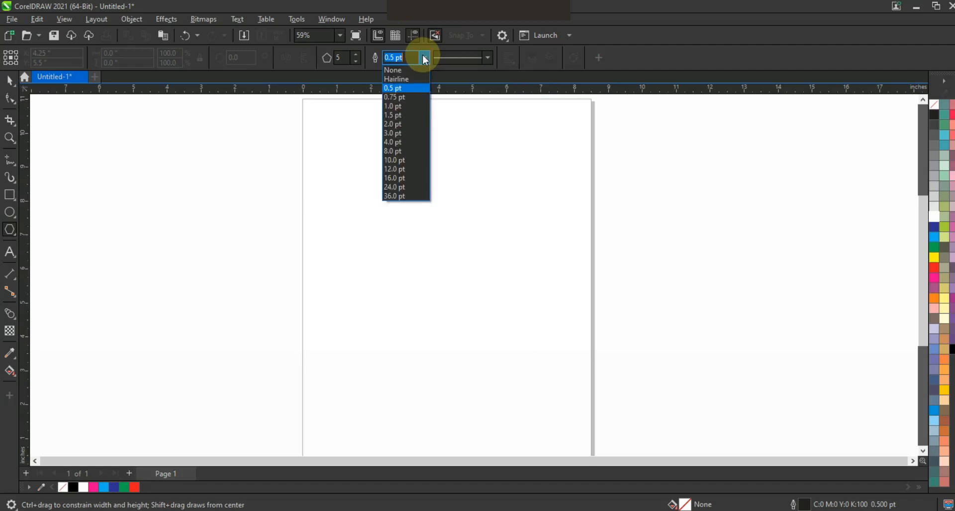
- Draw a six-sided polygon with a 4.0 pt outline, about 4.3 by 5 inches, on the page
click(398, 141)
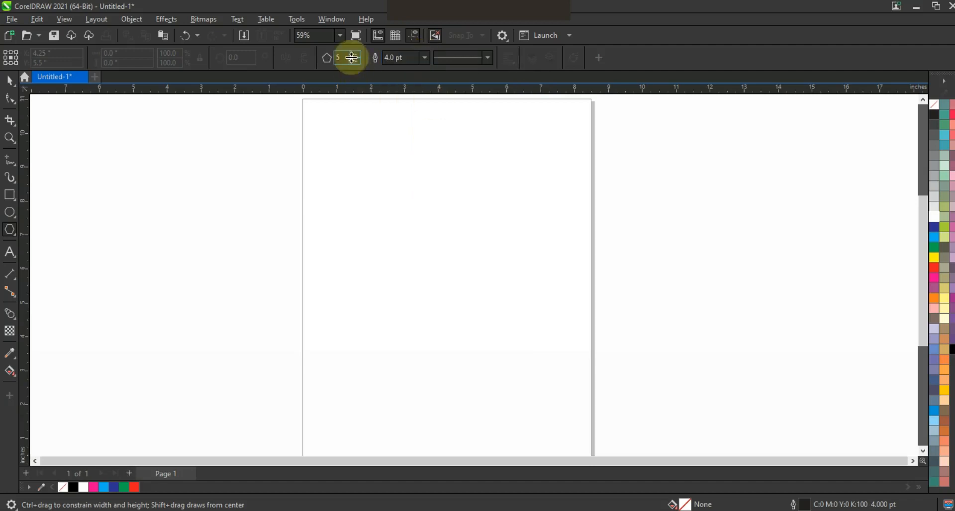
click(356, 55)
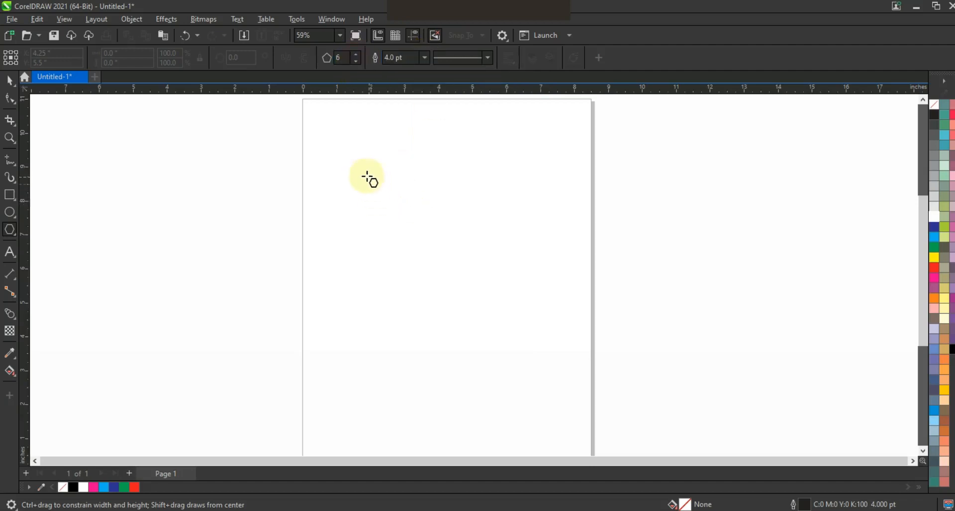
key(ctrl)
drag(370, 188, 403, 254)
drag(352, 194, 419, 234)
click(428, 228)
key(ctrl)
drag(526, 141, 470, 261)
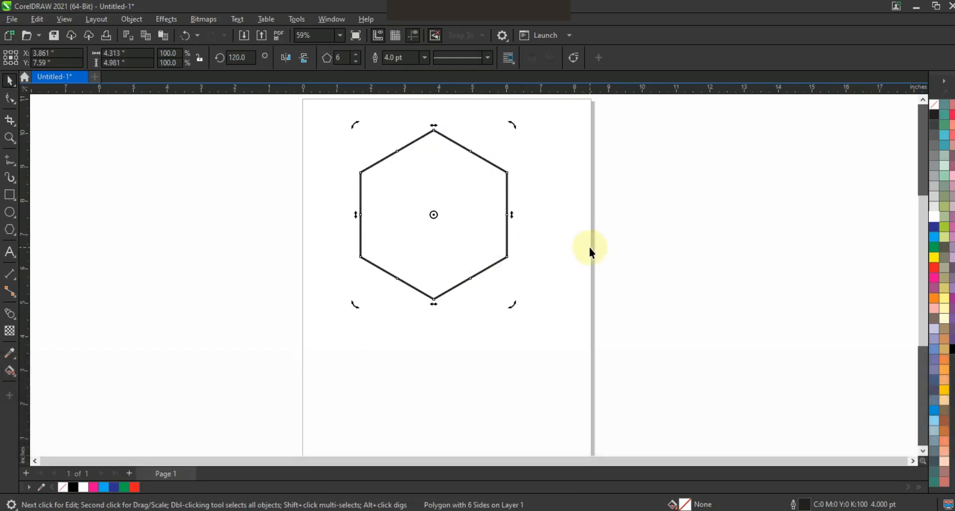
click(10, 99)
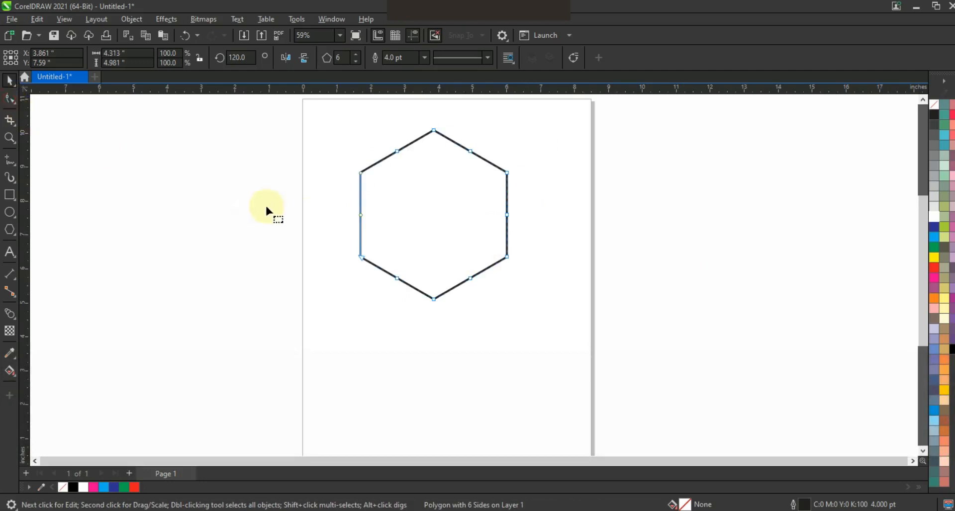
- Convert the hexagon to curves and lengthen its vertical sides by moving the lower nodes down
key(ctrl+q)
drag(311, 204, 582, 318)
drag(433, 300, 433, 341)
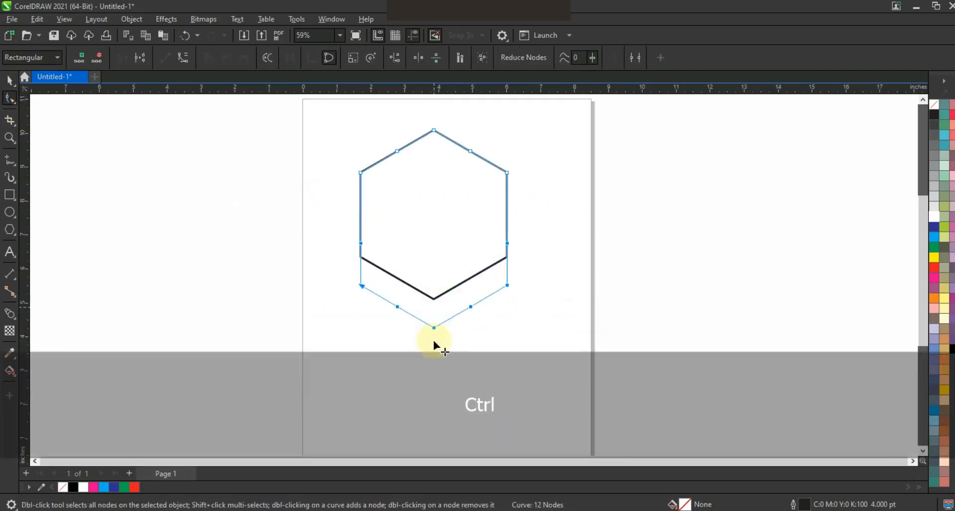
drag(433, 392, 432, 392)
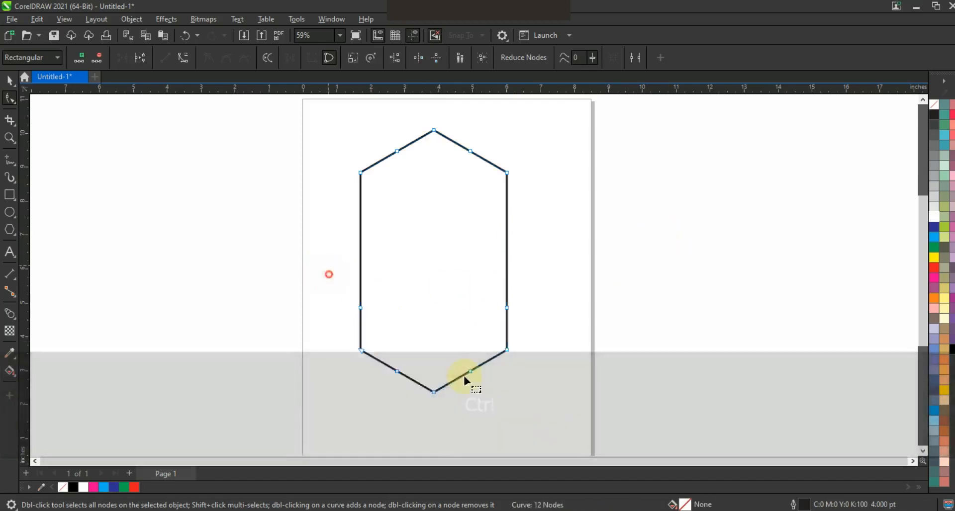
key(Up)
key(Up)
key(Up)
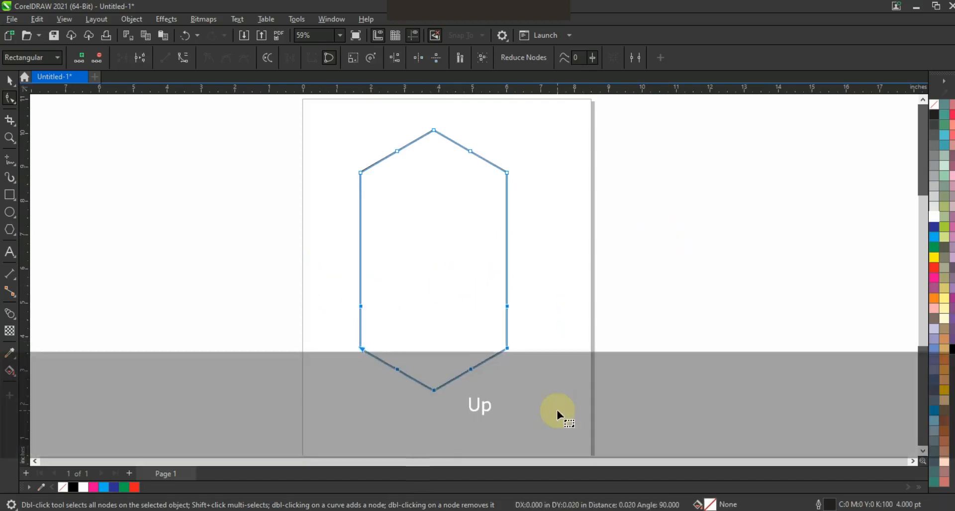
key(Up)
key(Up)
key(Up)
key(Up)
key(Up)
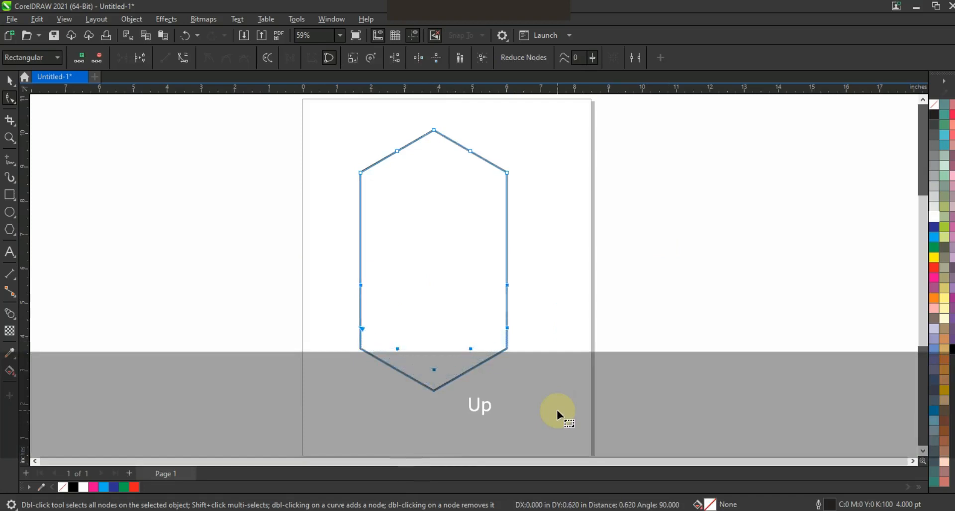
- Add the text BO NN on two lines beside the page
click(9, 252)
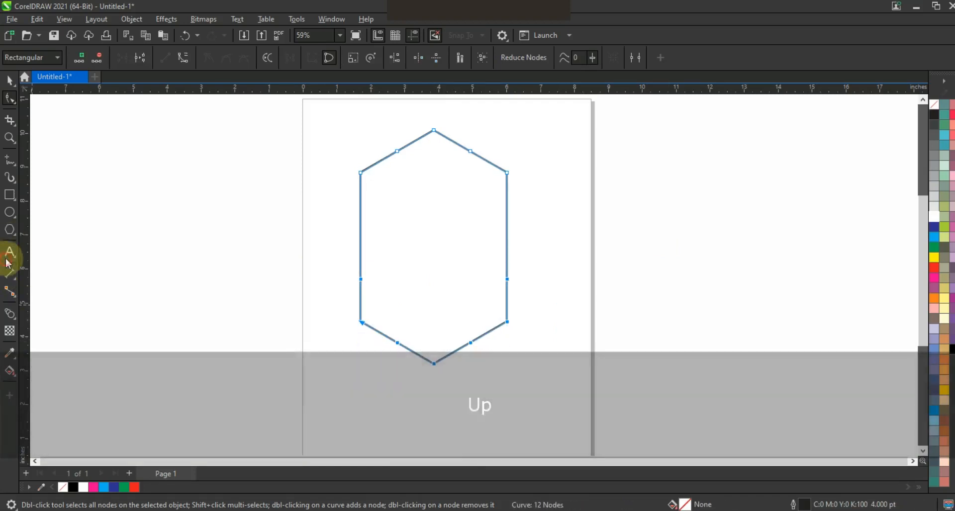
click(74, 236)
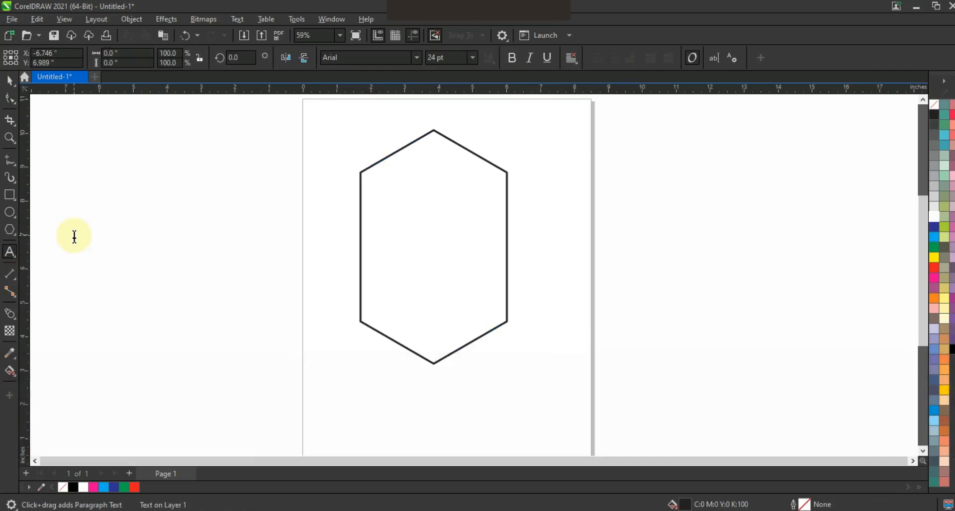
text(BO)
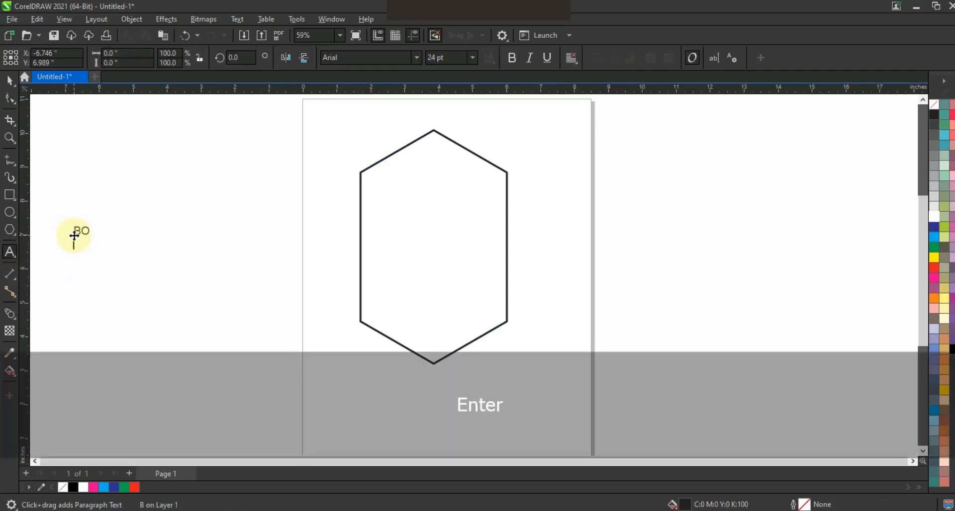
- Enlarge the text to about 2.3 by 3.2 inches
click(10, 79)
drag(94, 222, 181, 135)
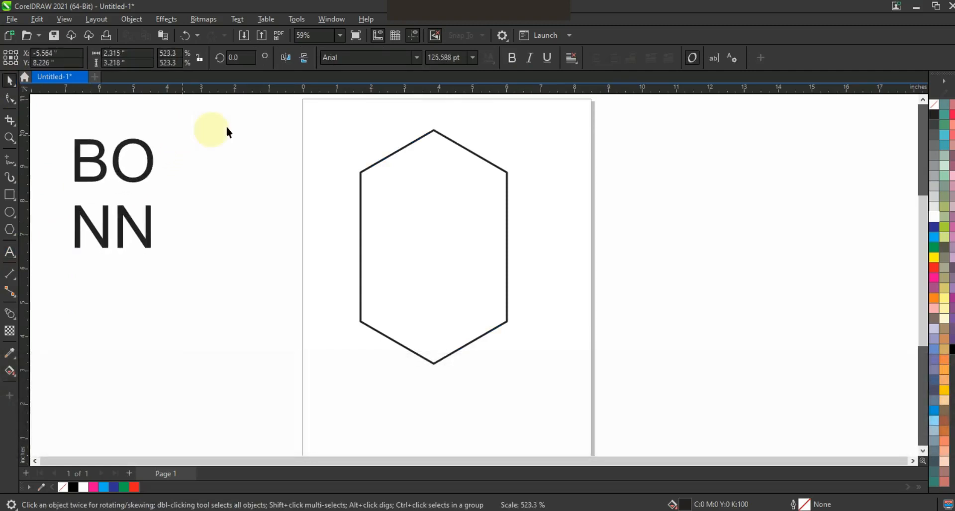
- Set the text font to HandelGotDBol and fill it with rich black
click(418, 58)
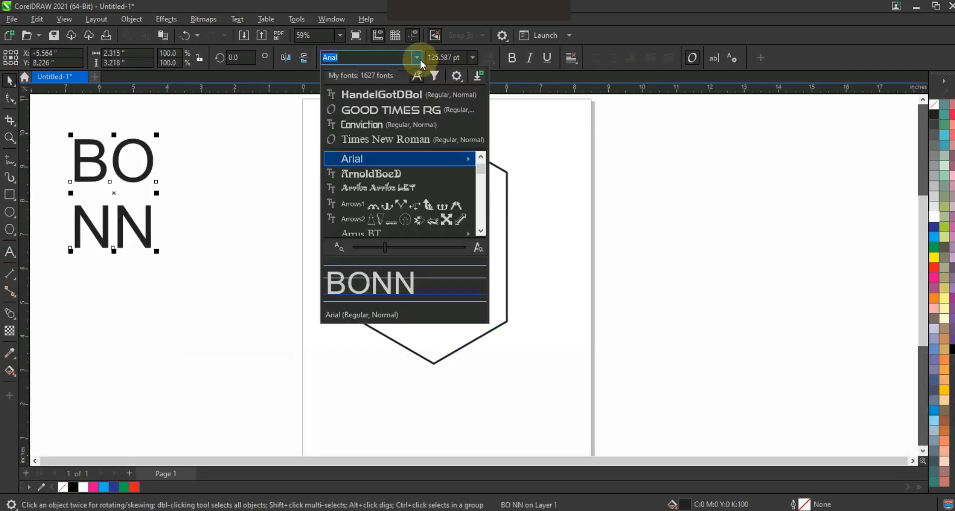
click(389, 96)
click(952, 349)
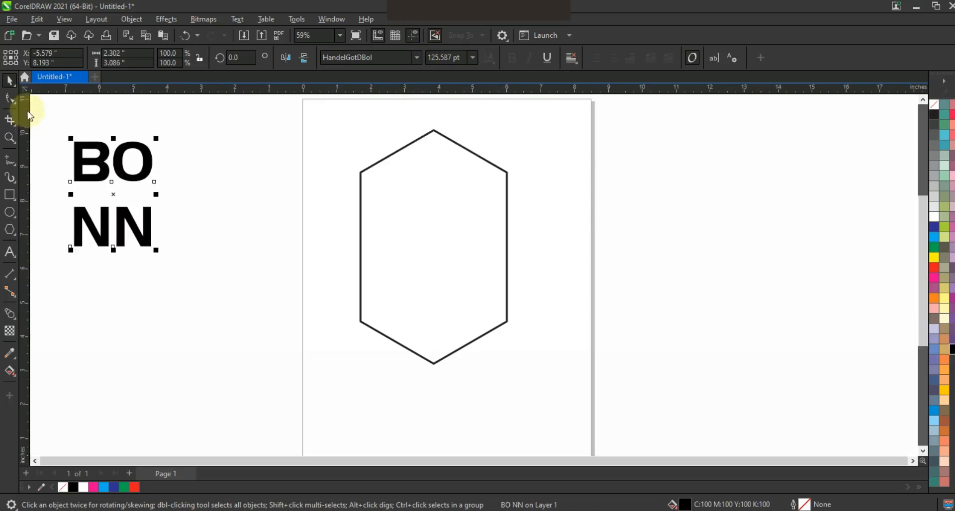
- Tighten the line spacing between the BO and NN lines
click(11, 98)
drag(71, 250, 75, 217)
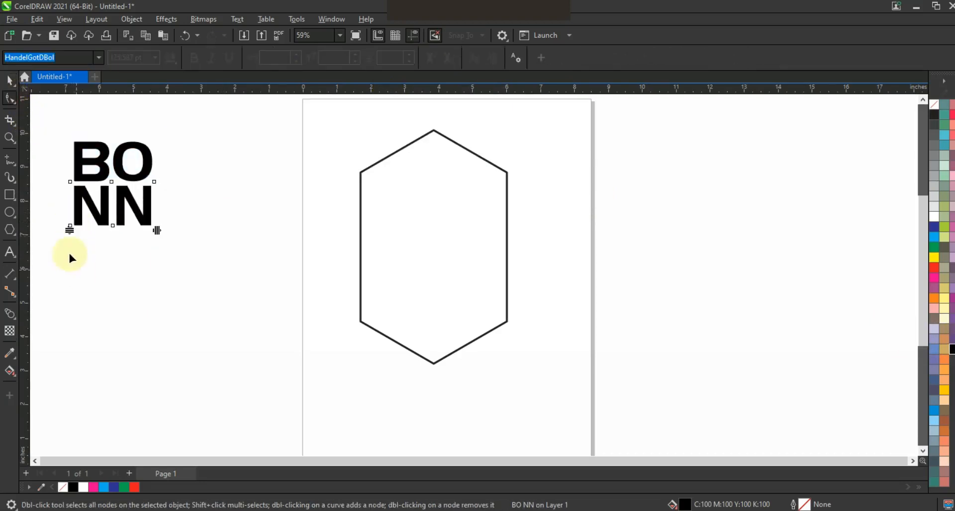
click(10, 80)
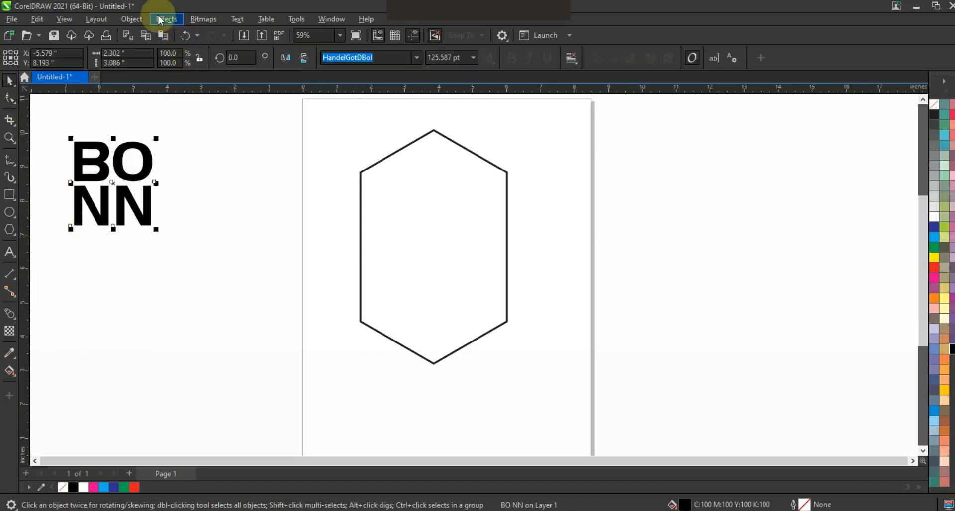
- Convert the text to curves and enlarge it to about 3.7 by 3.9 inches
click(142, 19)
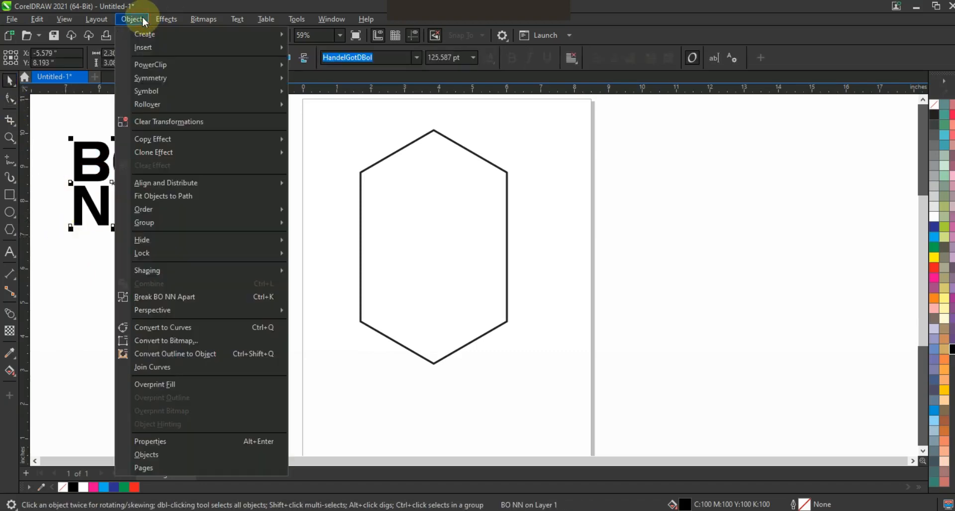
click(149, 327)
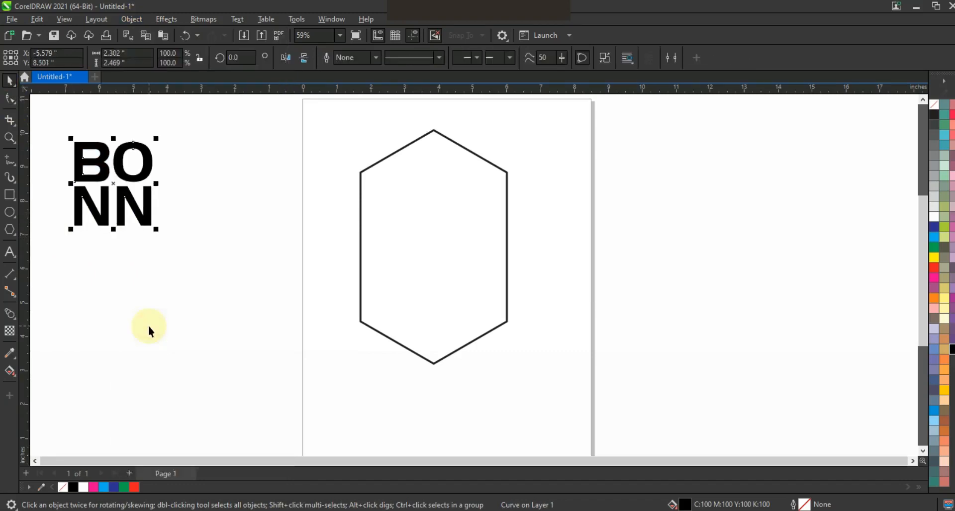
drag(148, 209, 351, 303)
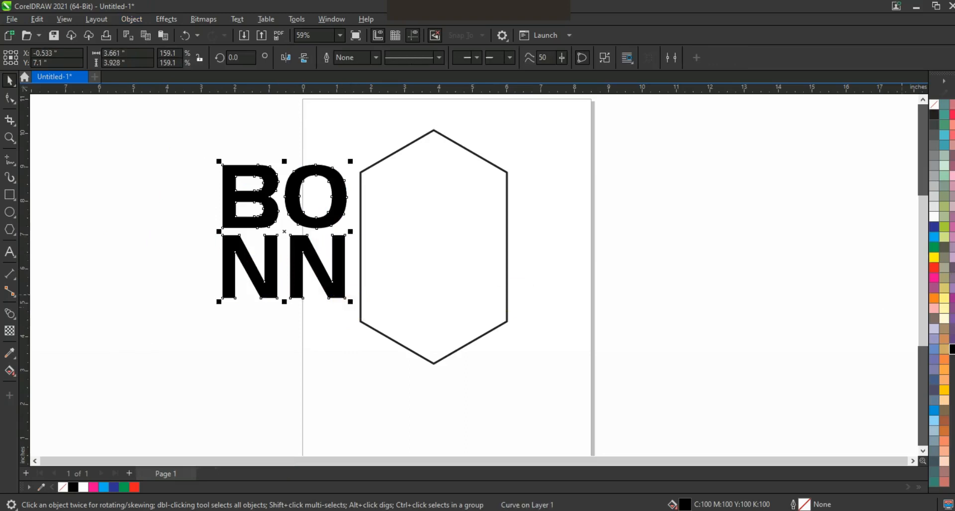
- Give the lettering a red outline with a width of 3.0 pt
right_click(937, 270)
click(905, 274)
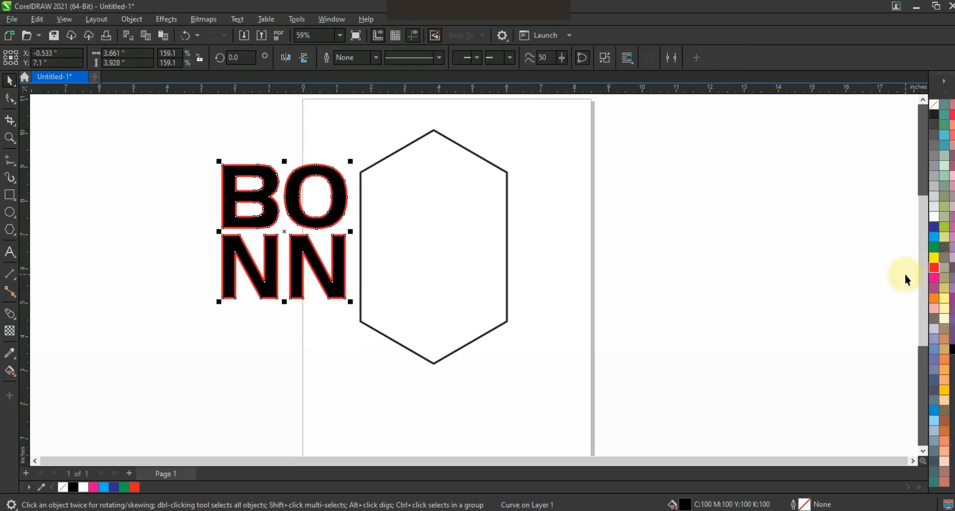
click(375, 58)
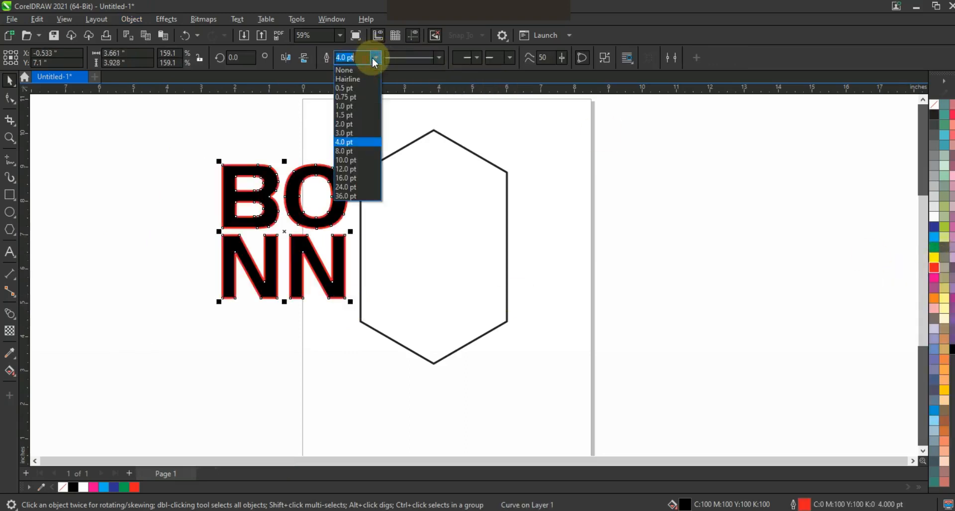
click(351, 140)
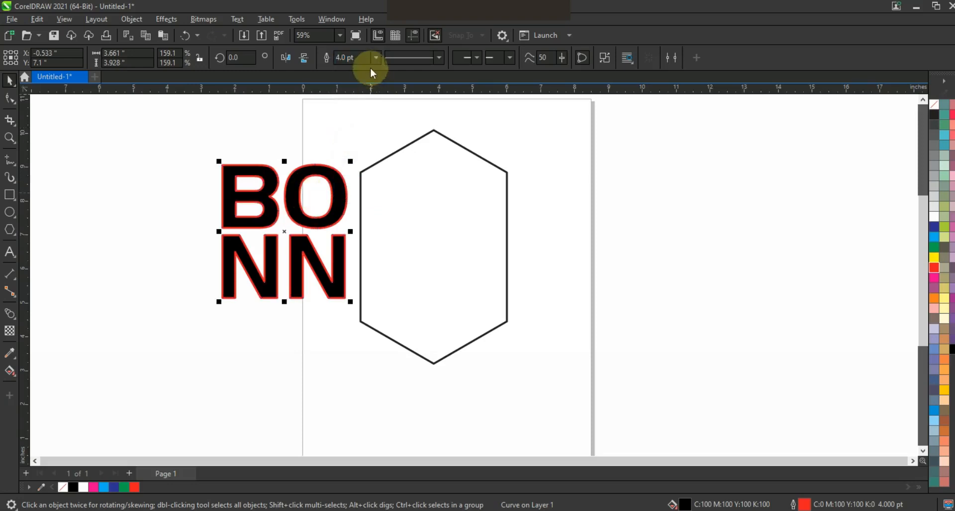
click(353, 58)
text(3)
key(Return)
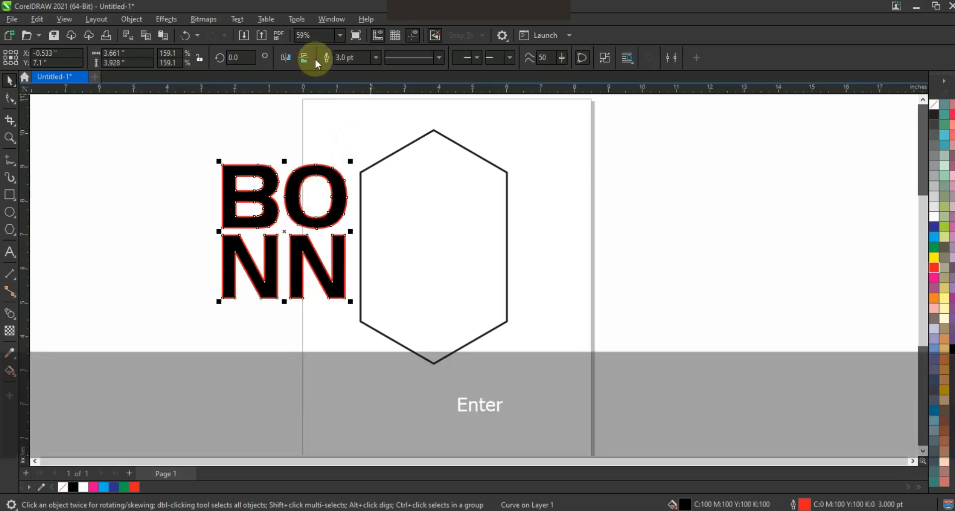
- Place the lettering inside the upper part of the hexagon, scaled to about 2.7 by 2.9 inches
click(10, 138)
drag(153, 122, 619, 342)
click(10, 80)
click(373, 229)
drag(344, 254, 592, 264)
drag(650, 400, 596, 339)
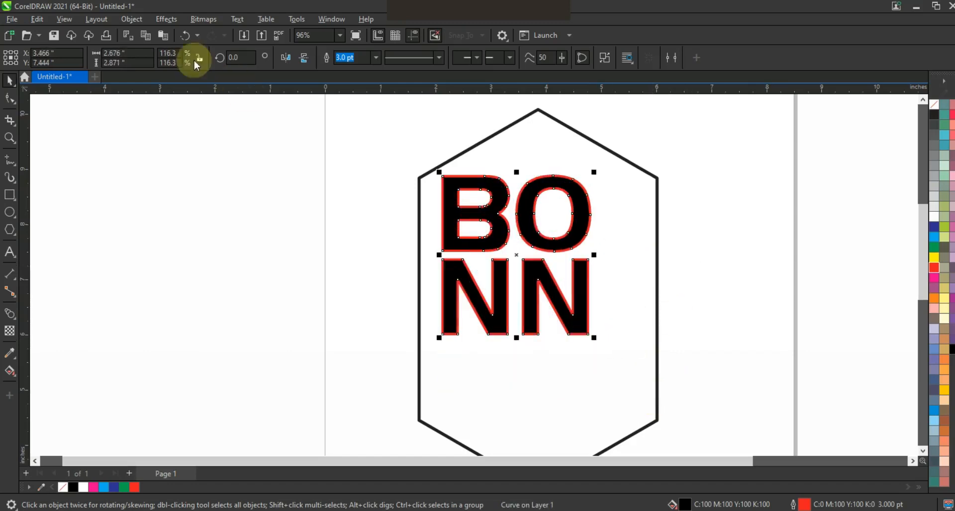
- Add a perspective envelope to the lettering
click(131, 23)
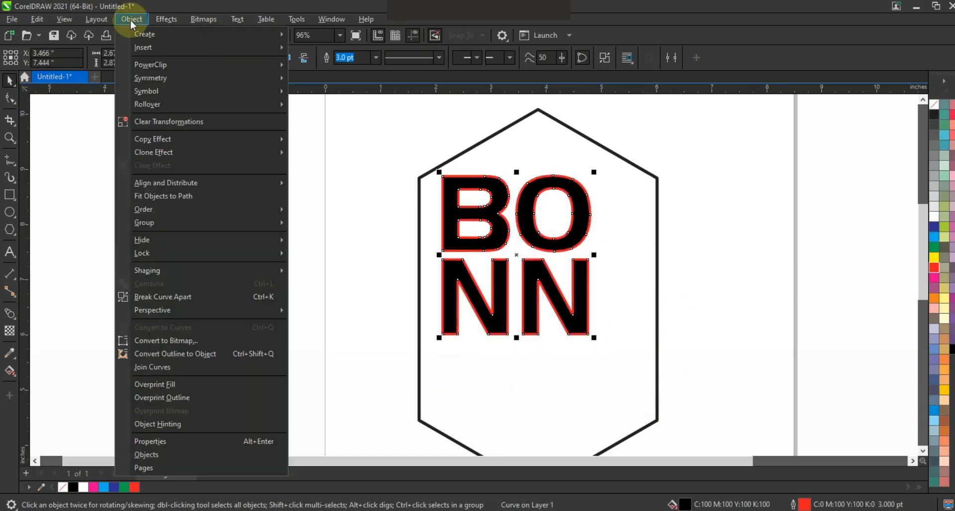
mouse_move(149, 310)
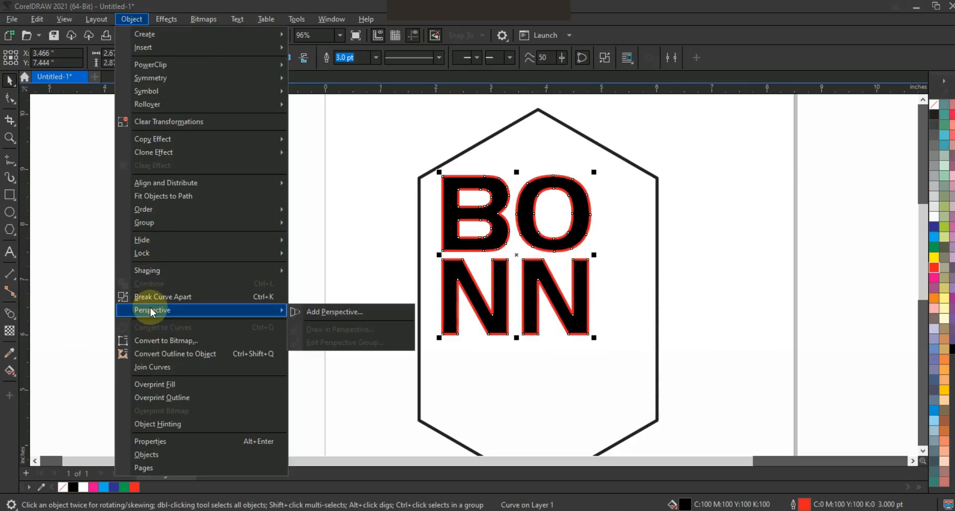
click(342, 311)
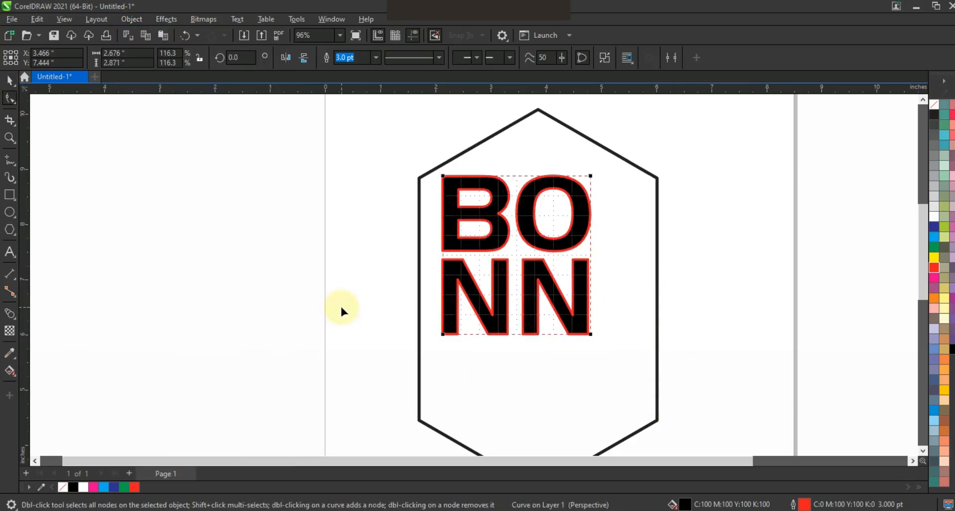
- Drag the perspective corners onto the hexagon's top vertices so the lettering lies on the top face
drag(445, 177, 537, 111)
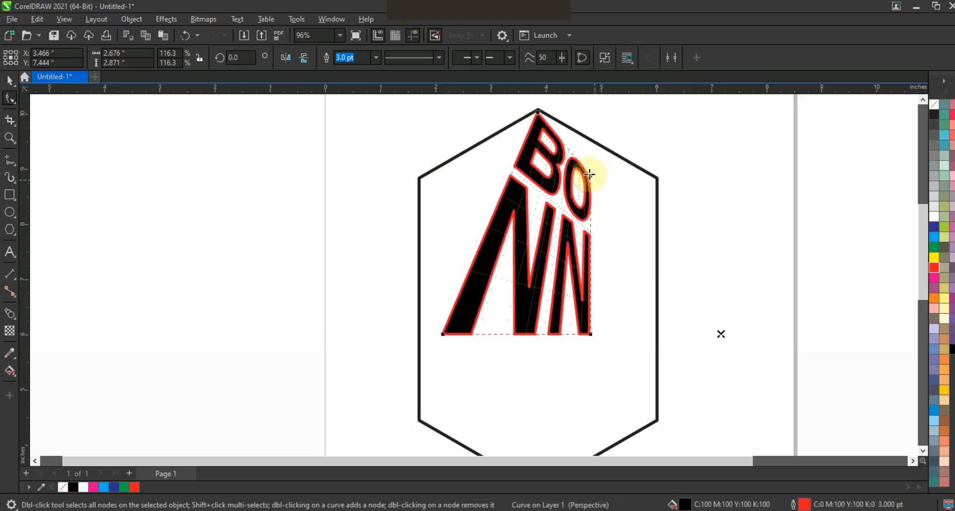
drag(652, 178, 656, 178)
drag(444, 336, 440, 306)
drag(427, 212, 420, 185)
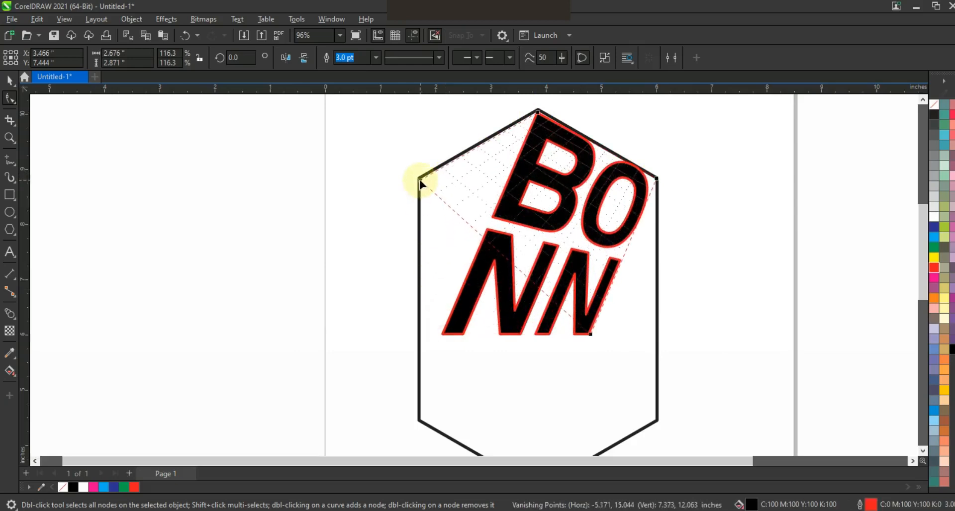
drag(590, 337, 559, 292)
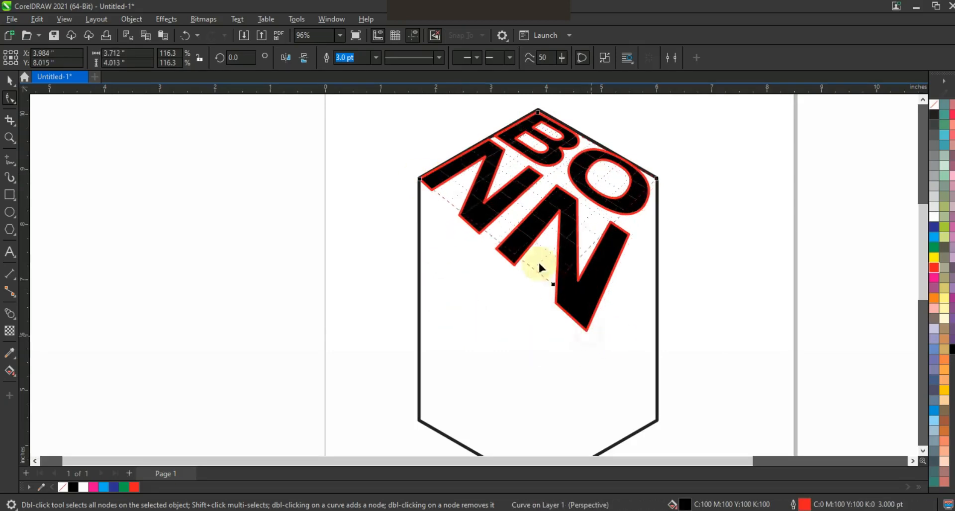
drag(535, 250, 541, 259)
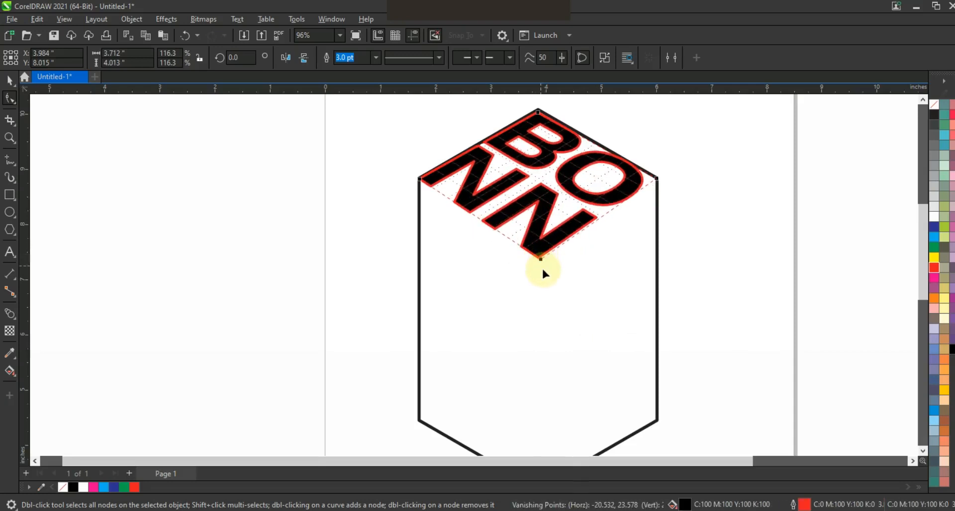
click(9, 81)
click(154, 224)
scroll(519, 217, down, 1)
key(z)
drag(398, 149, 685, 308)
key(space)
click(450, 277)
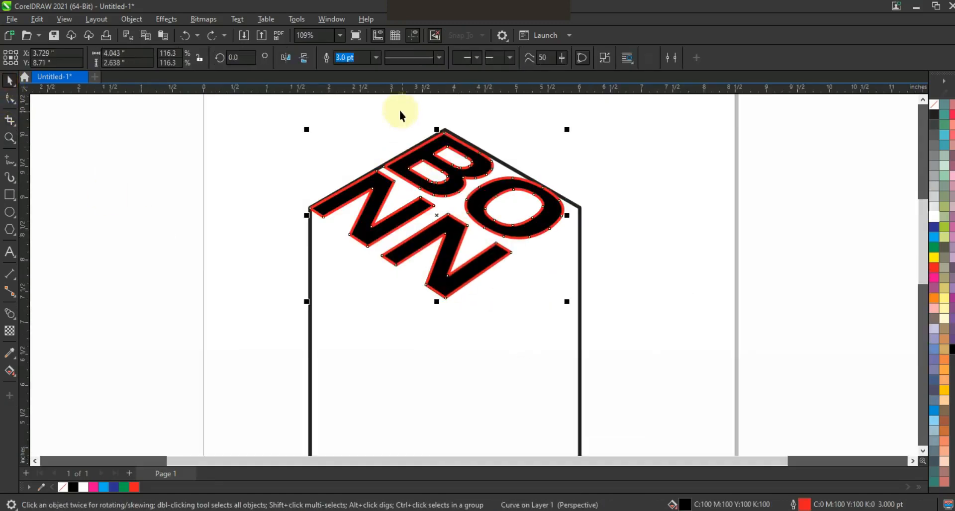
click(605, 61)
click(625, 153)
drag(371, 121, 484, 189)
shift+click(445, 191)
shift+click(393, 221)
click(329, 58)
drag(656, 166, 368, 312)
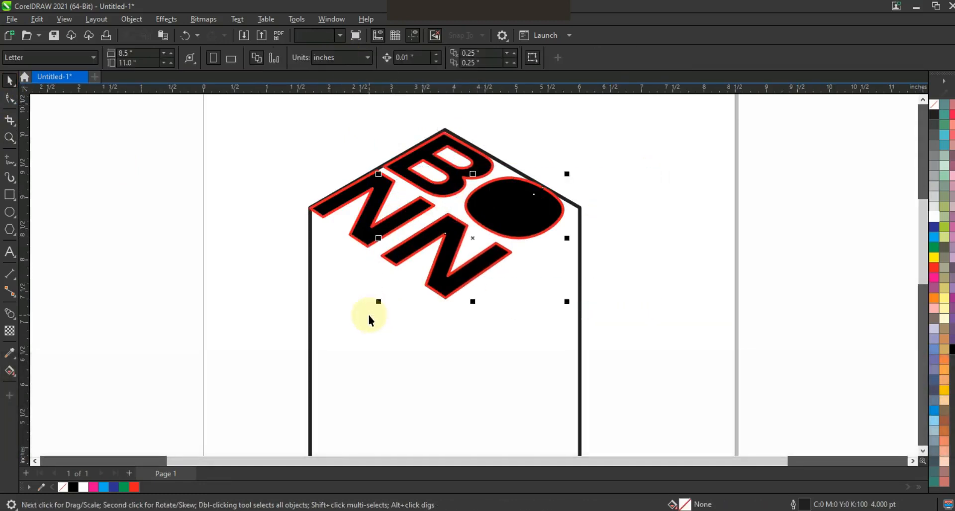
click(326, 58)
click(583, 119)
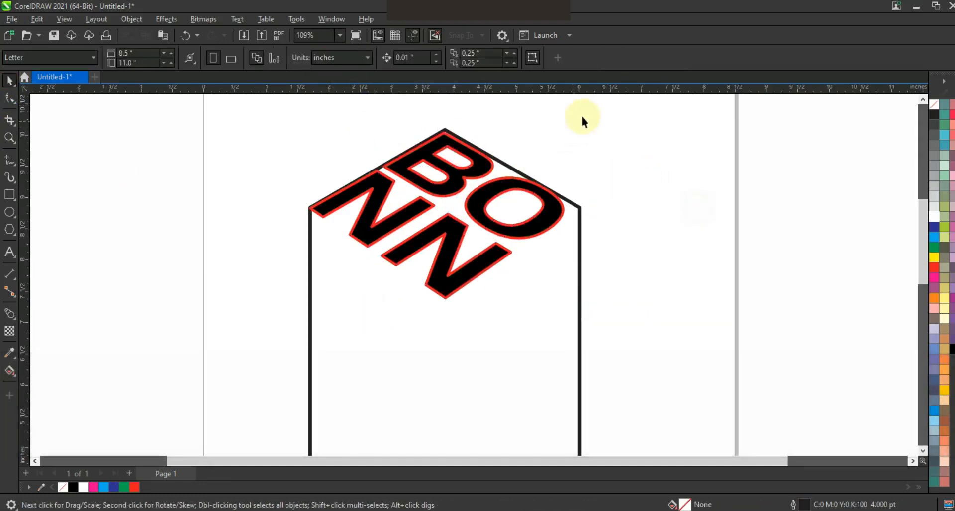
- Select the lettering objects and set their outline width to 2.0 pt
drag(275, 316, 275, 315)
click(492, 57)
text(2)
key(Return)
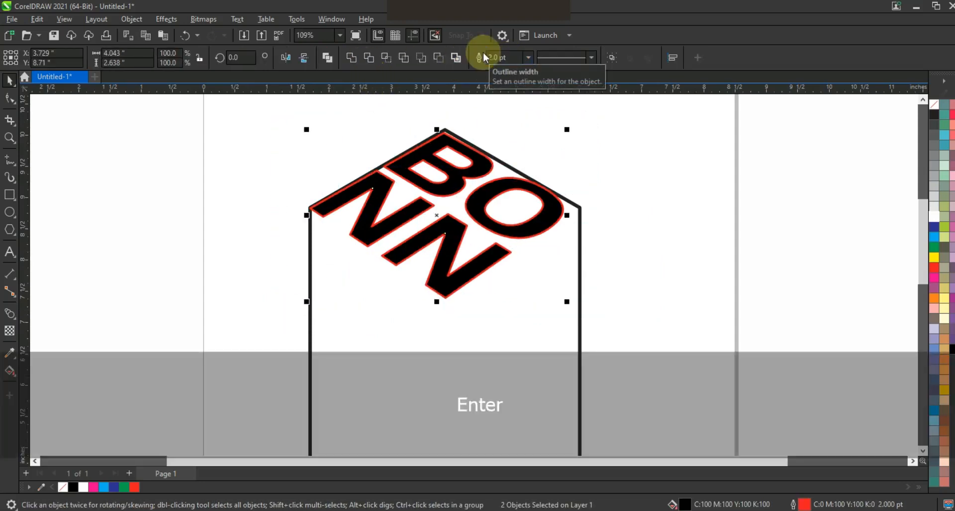
- Set the lettering's outline colour to white and its fill to black, then zoom out to the page
right_click(936, 222)
click(930, 228)
key(F3)
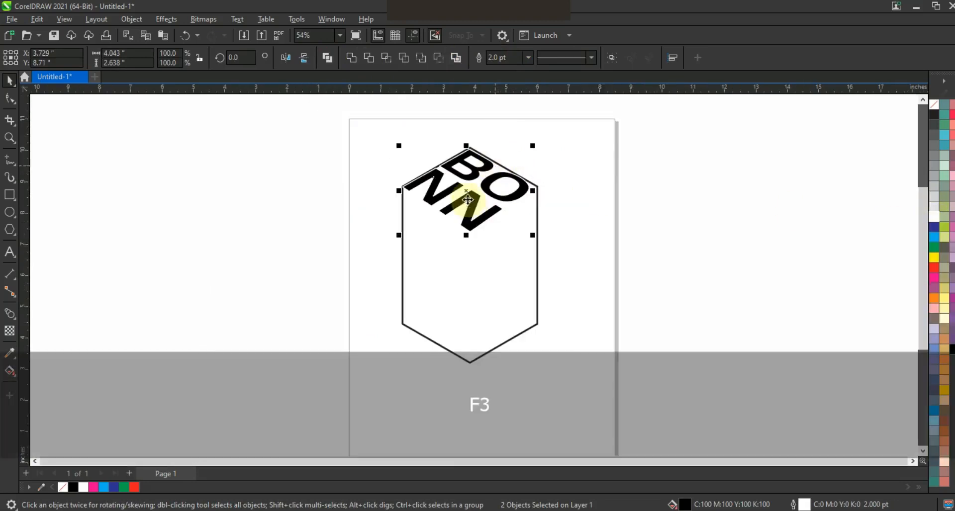
- Duplicate the lettering straight down inside the hexagon and bring the copy to the front
drag(469, 195, 471, 294)
click(679, 247)
drag(627, 128, 360, 234)
key(shift+Page_Up)
click(641, 269)
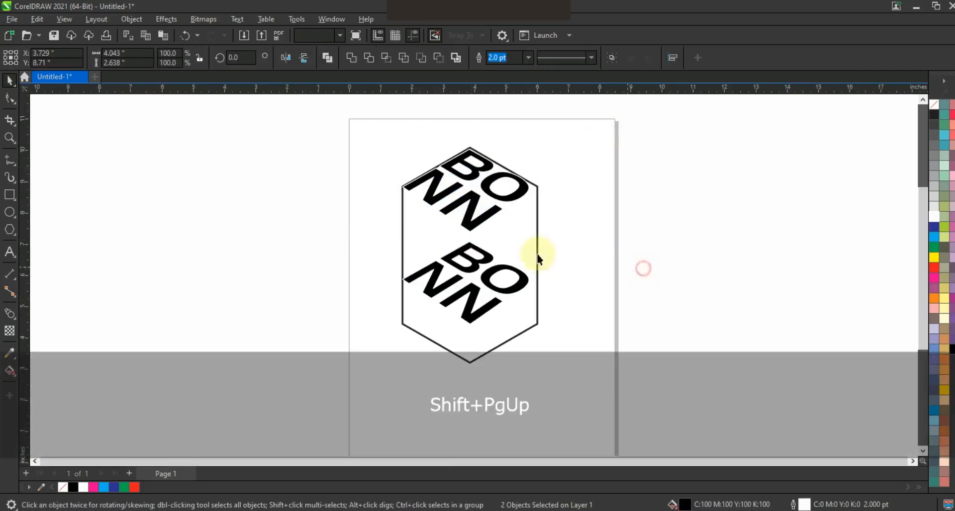
- Blend the upper BO letters down into their lower copy with 50 steps
click(486, 213)
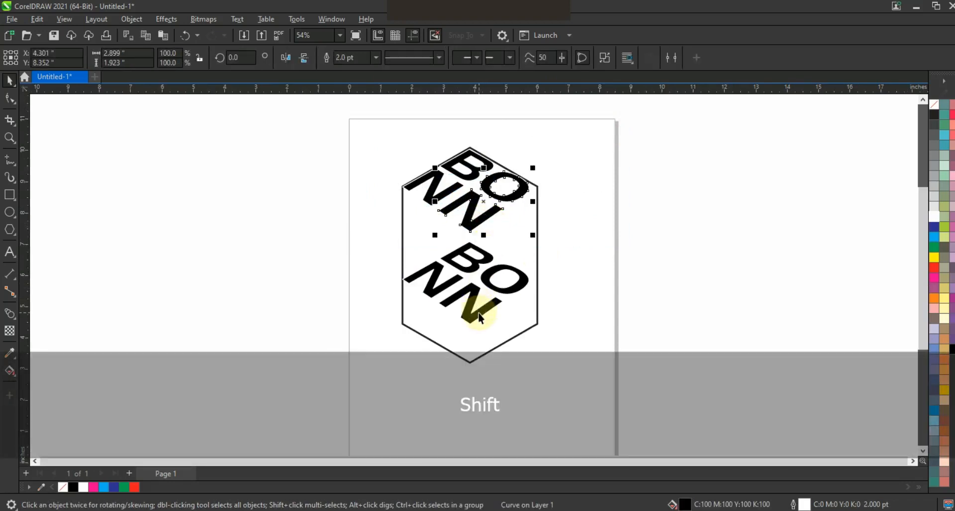
shift+click(479, 316)
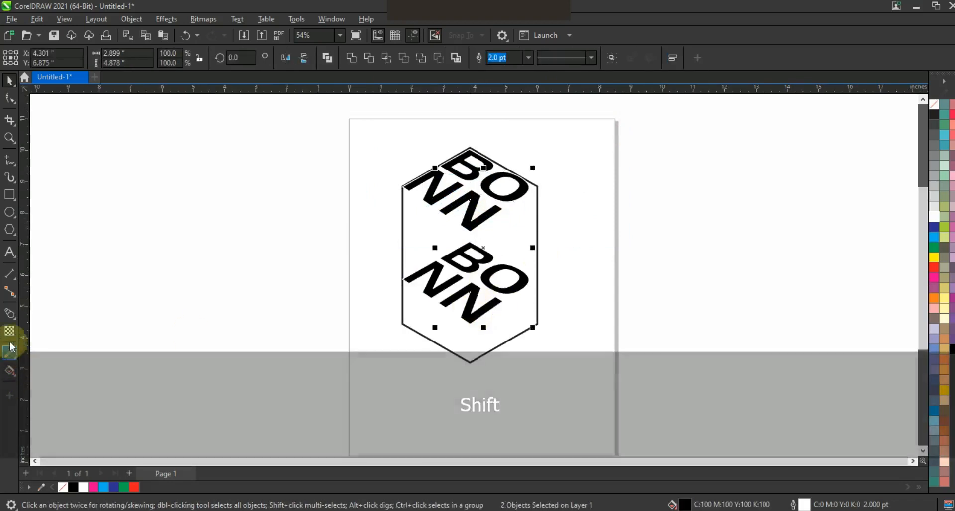
click(10, 313)
drag(468, 293, 471, 316)
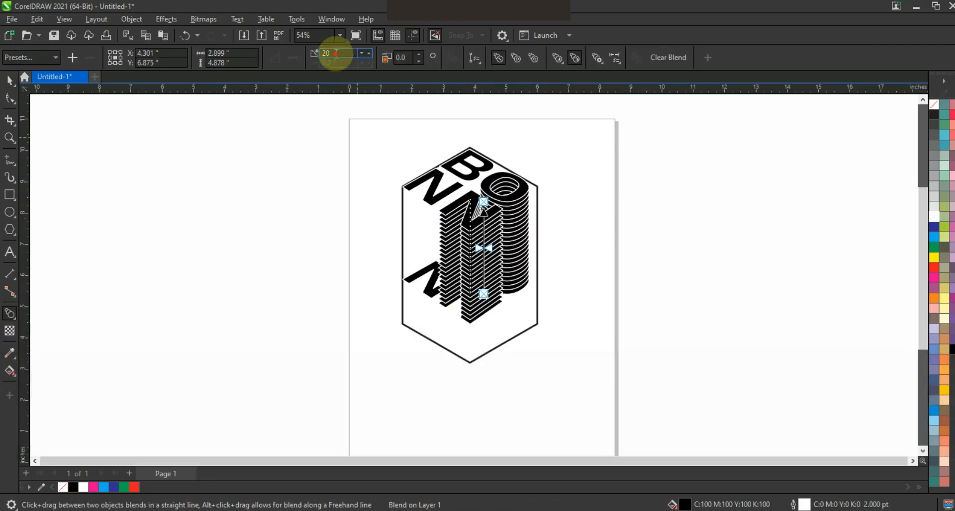
text(50)
key(Return)
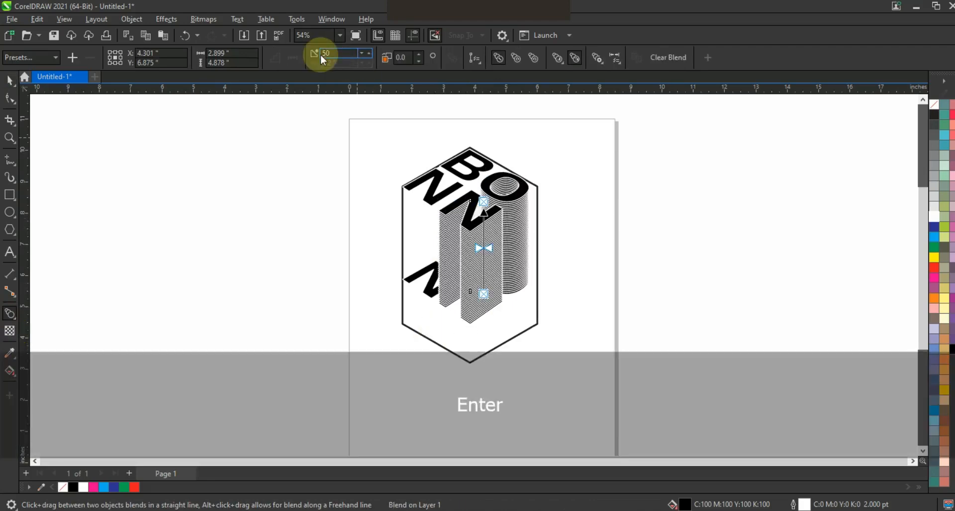
- Break the BO blend apart
click(10, 138)
drag(338, 144, 586, 343)
click(10, 80)
click(422, 149)
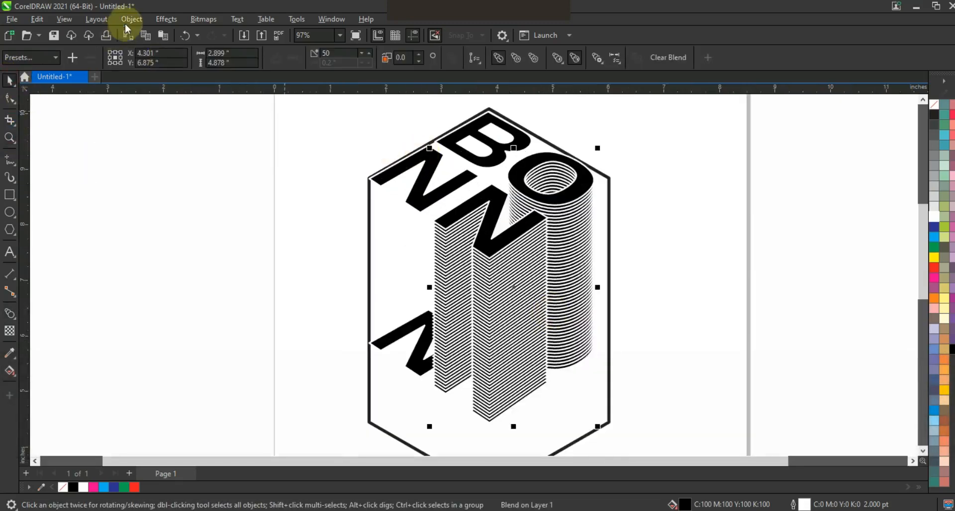
click(131, 19)
click(155, 297)
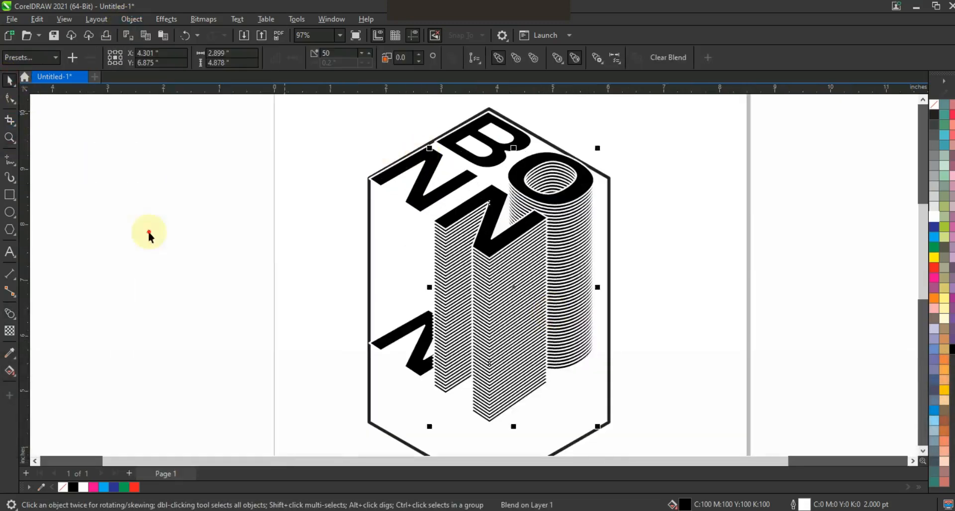
- Blend the upper NN letters down into their lower copy with 50 steps
click(418, 205)
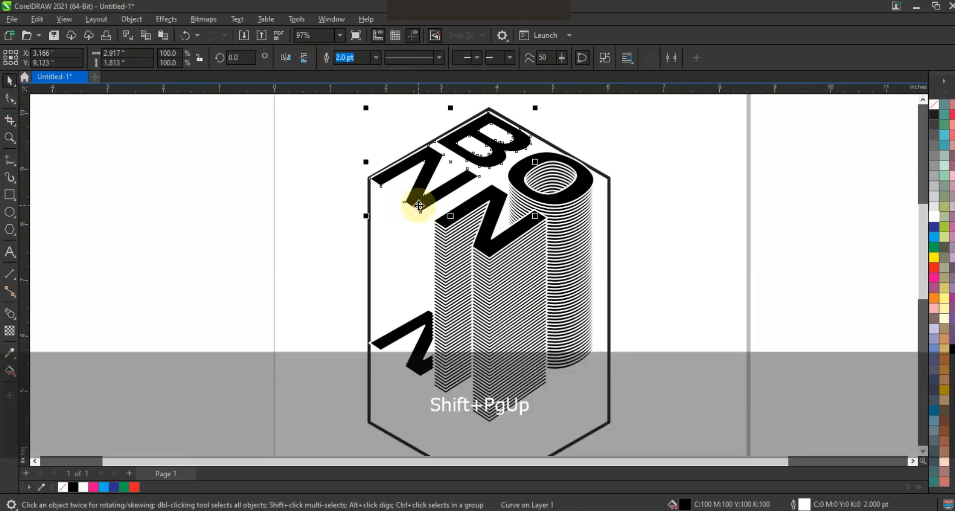
shift+click(398, 330)
click(10, 314)
drag(424, 200, 414, 371)
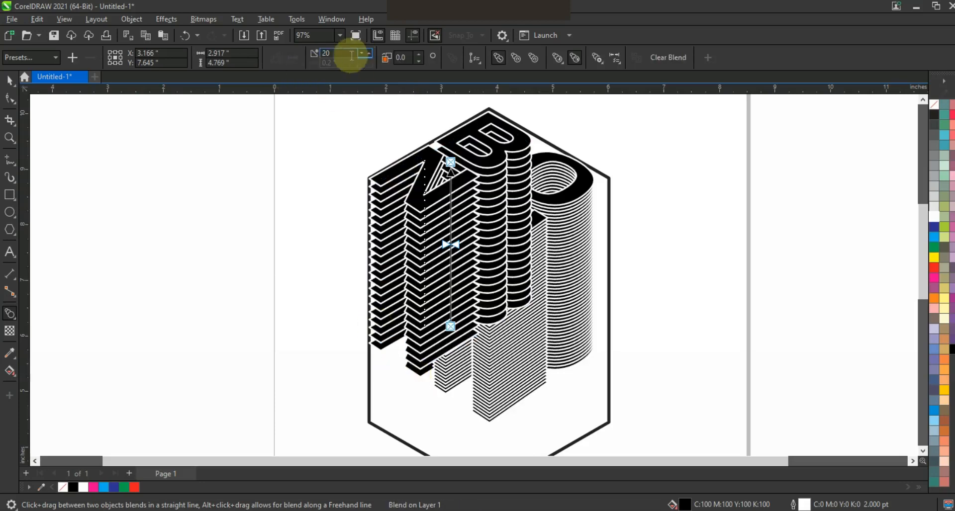
drag(352, 56, 313, 54)
text(50)
key(Return)
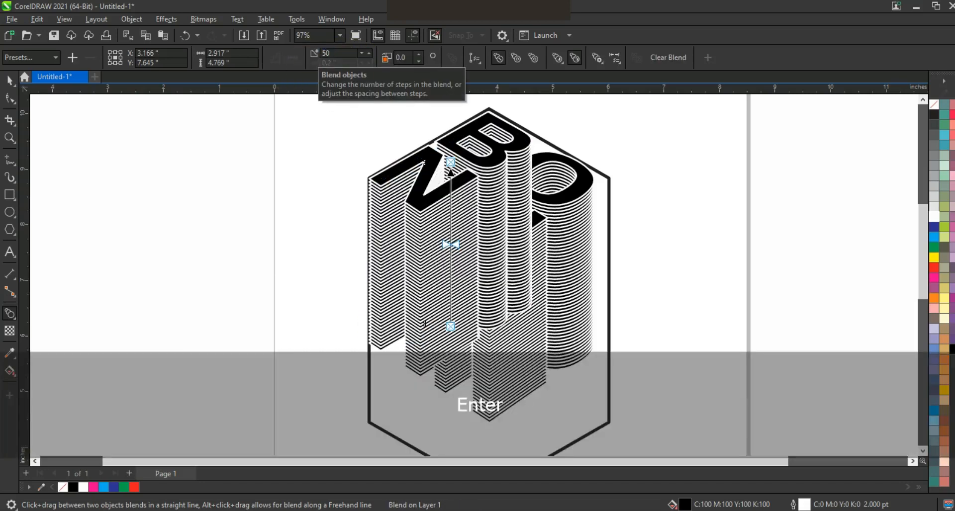
- Break the NN blend apart and send it to the back
click(132, 19)
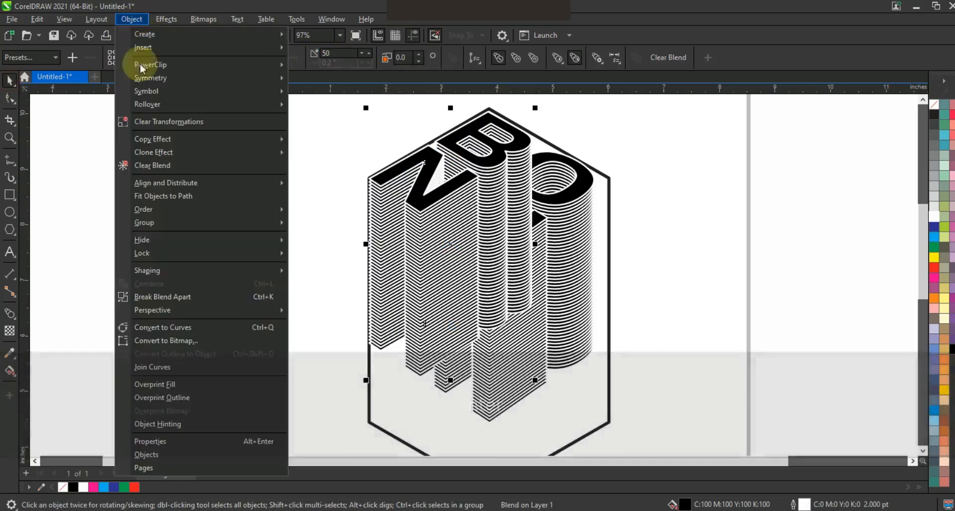
click(152, 298)
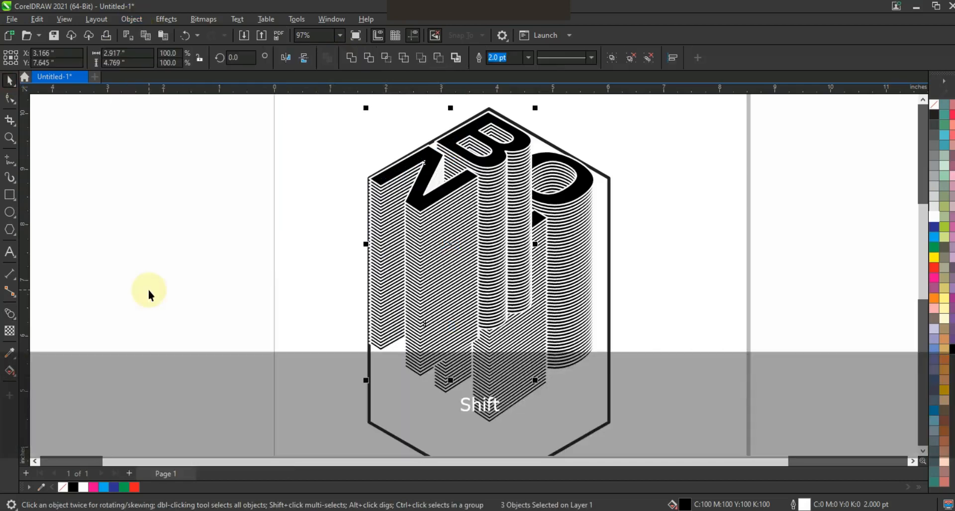
key(shift+Page_Down)
click(181, 261)
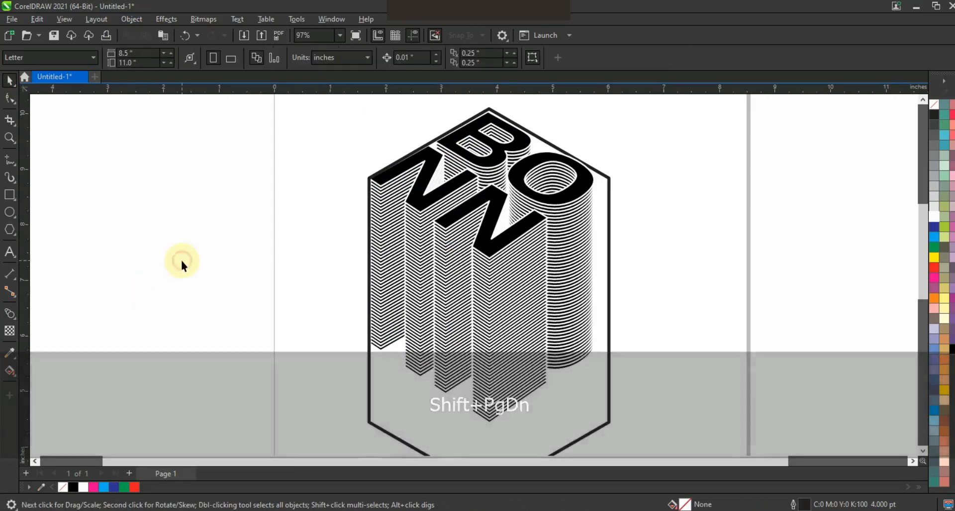
- Move the hexagon off to the side of the lettering
click(404, 267)
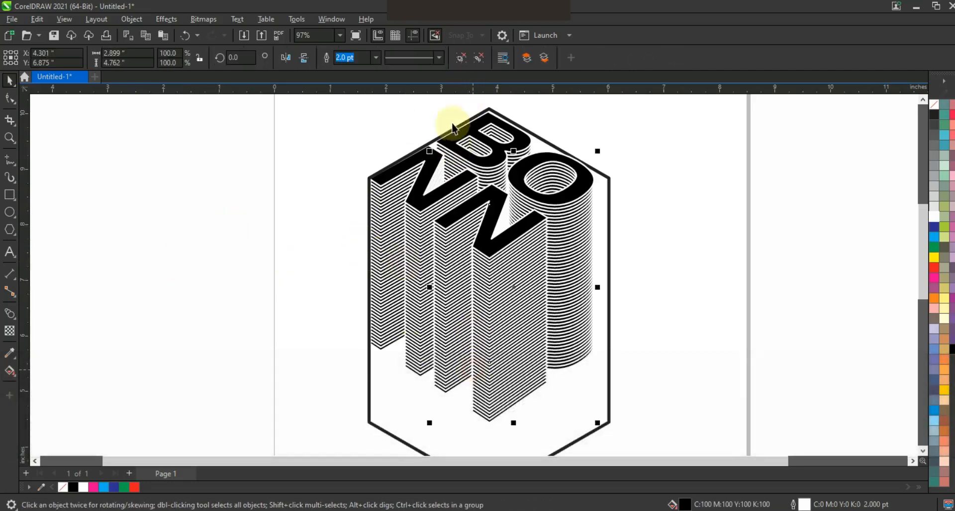
click(685, 298)
scroll(685, 294, down, 2)
drag(528, 380, 387, 384)
- Delete the excess blend lines hanging below the bottom of the extruded lettering
drag(607, 314, 567, 350)
key(space)
key(alt)
drag(606, 306, 562, 353)
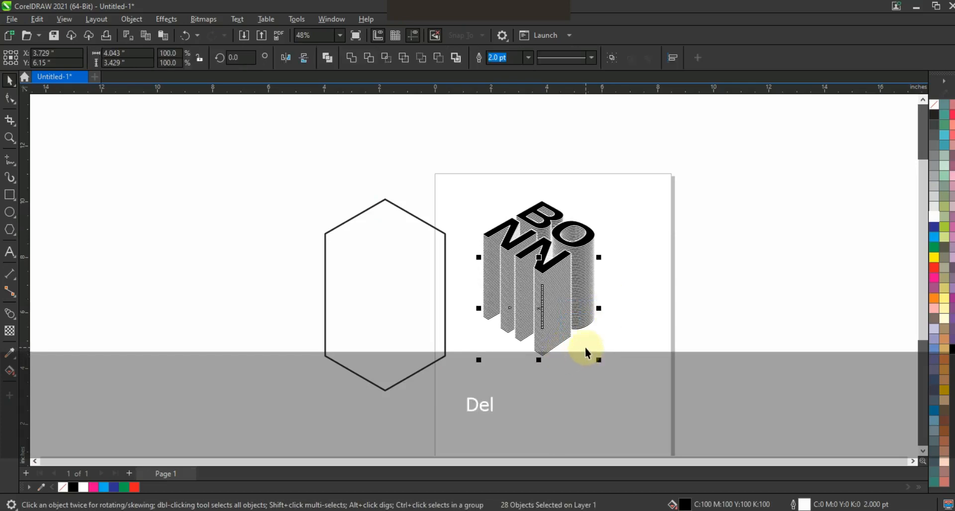
key(Delete)
click(586, 348)
key(alt)
drag(606, 281, 570, 321)
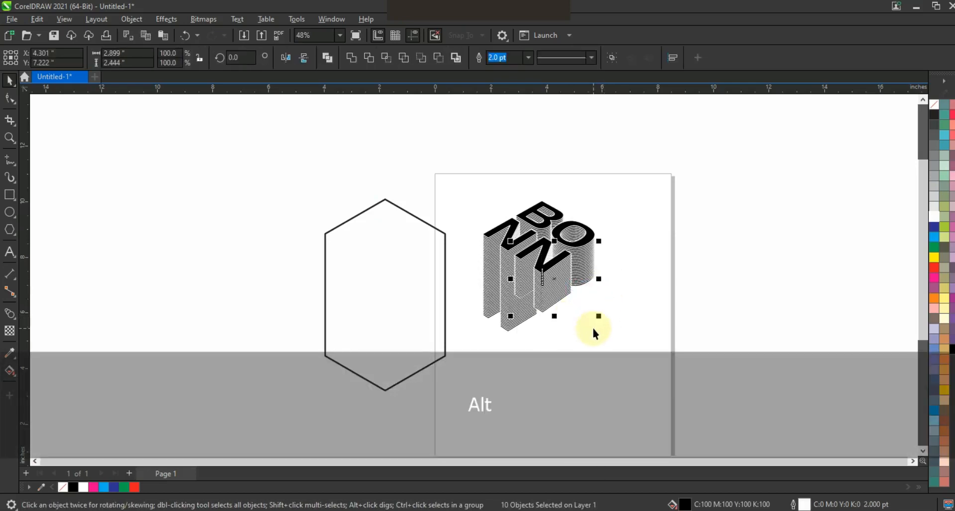
key(Delete)
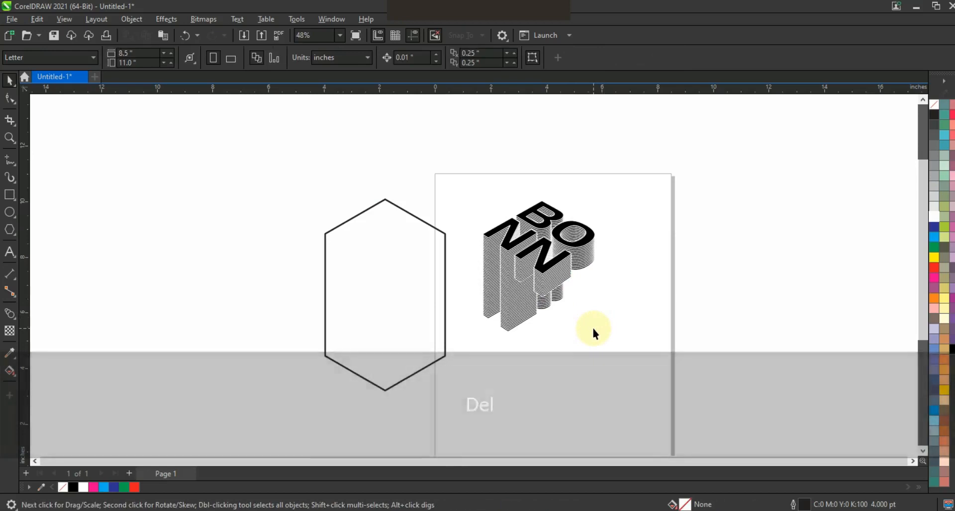
- Add the text AR and OO on two lines beside the hexagon
click(9, 251)
click(165, 273)
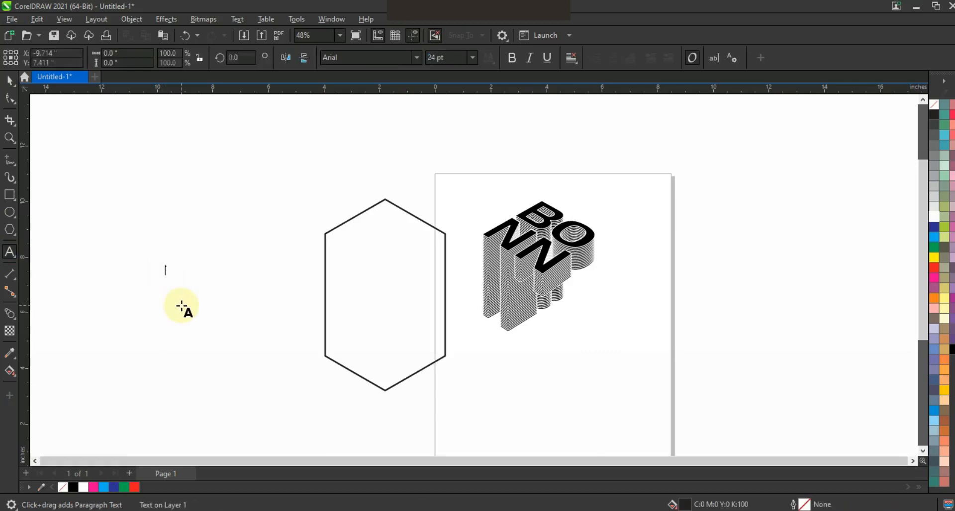
text(AR)
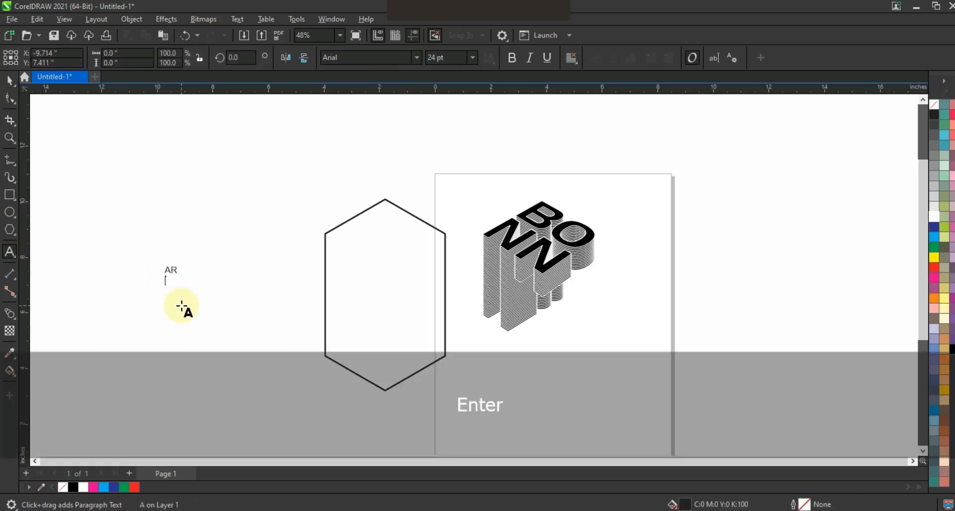
- Scale the AROO text to about 1.9 by 2.3 inches and set its font to HandelGotDBol
click(8, 81)
drag(182, 263, 222, 215)
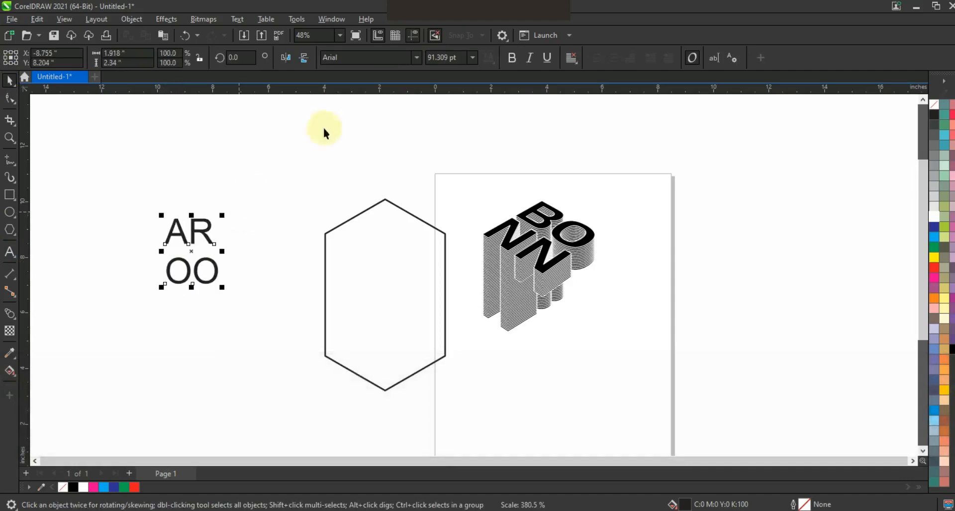
click(417, 59)
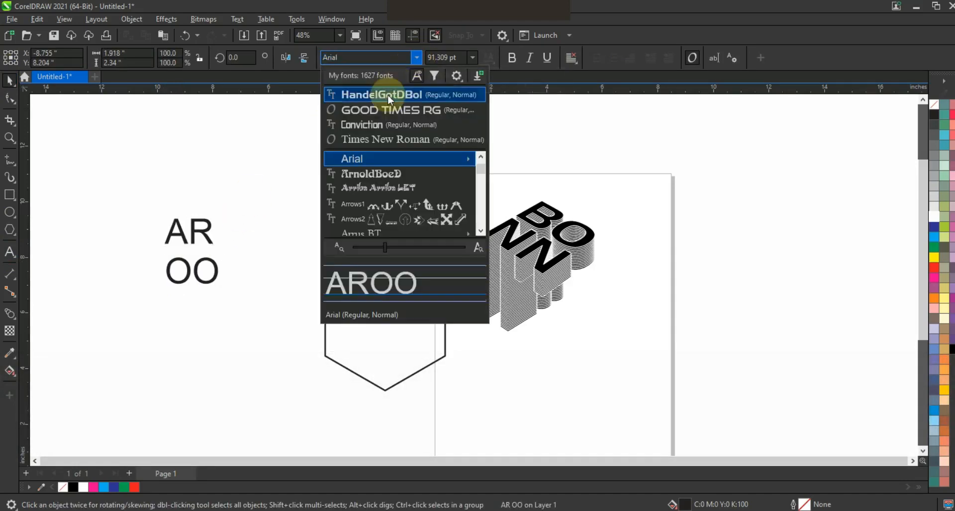
click(393, 94)
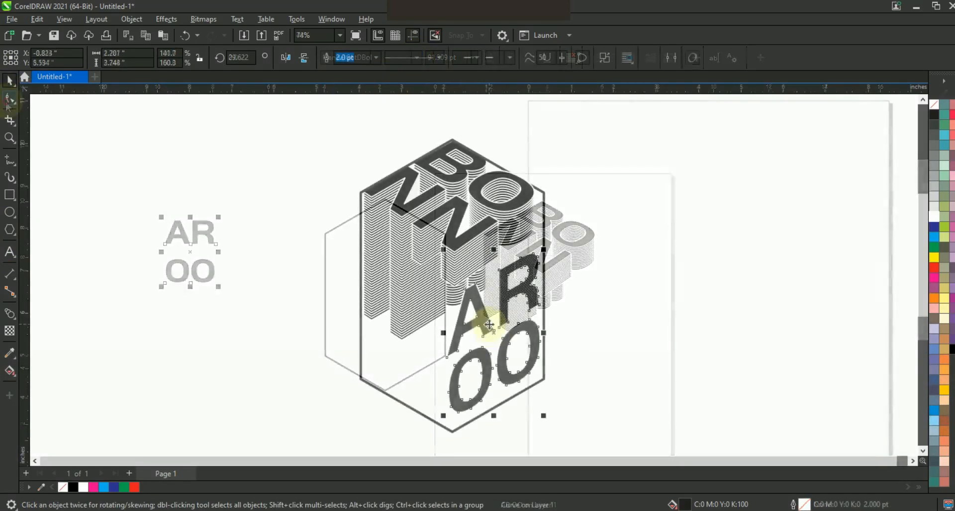
- Duplicate the perspective AROO lettering to the left and bring the right copy to the front
drag(471, 319, 398, 329)
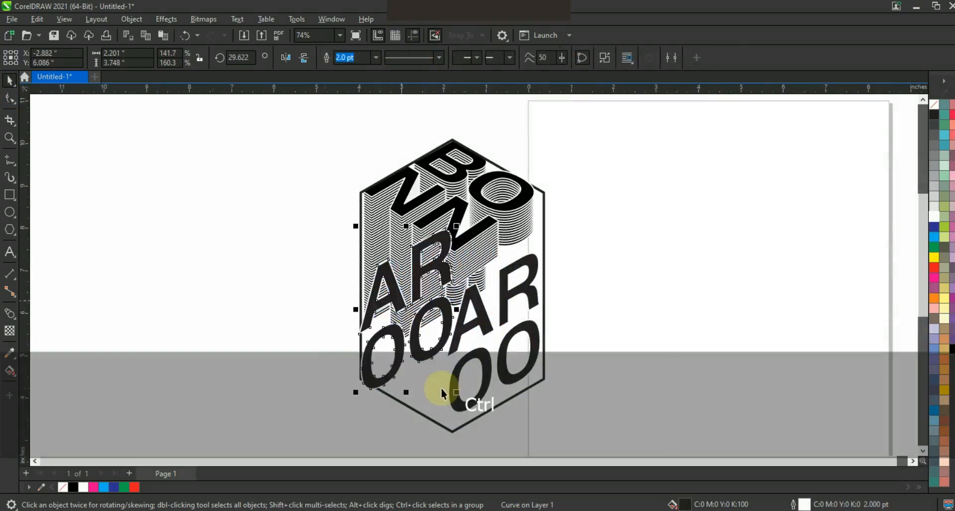
click(460, 370)
key(shift+Page_Up)
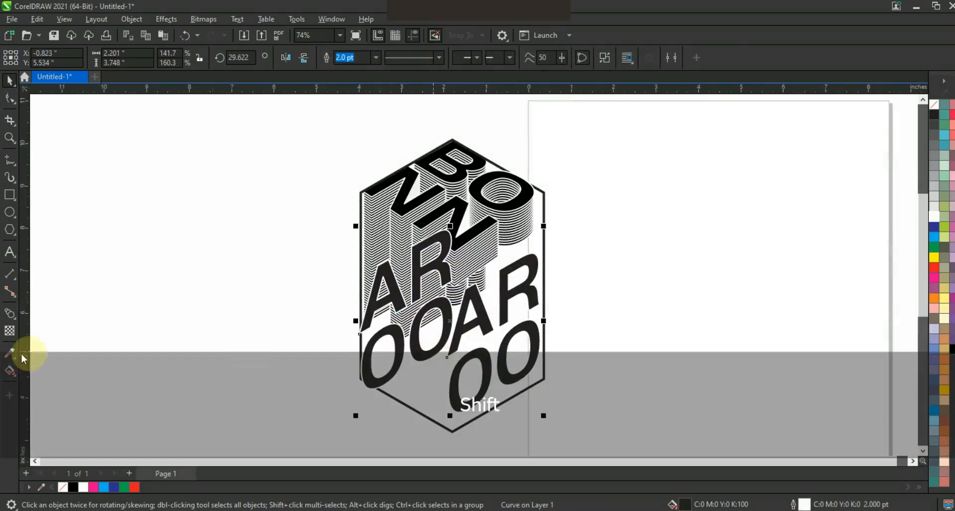
- Blend the two AROO copies together with 31 steps
drag(463, 379, 400, 376)
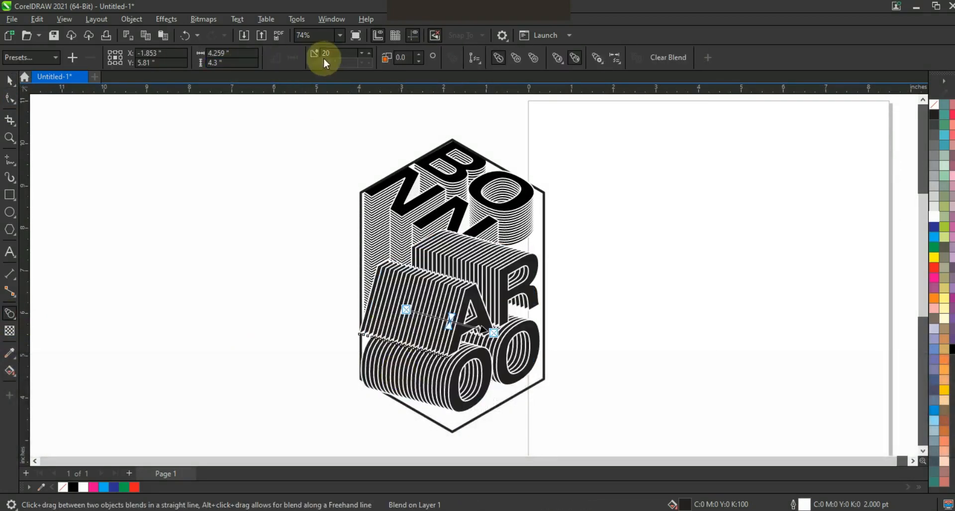
click(369, 52)
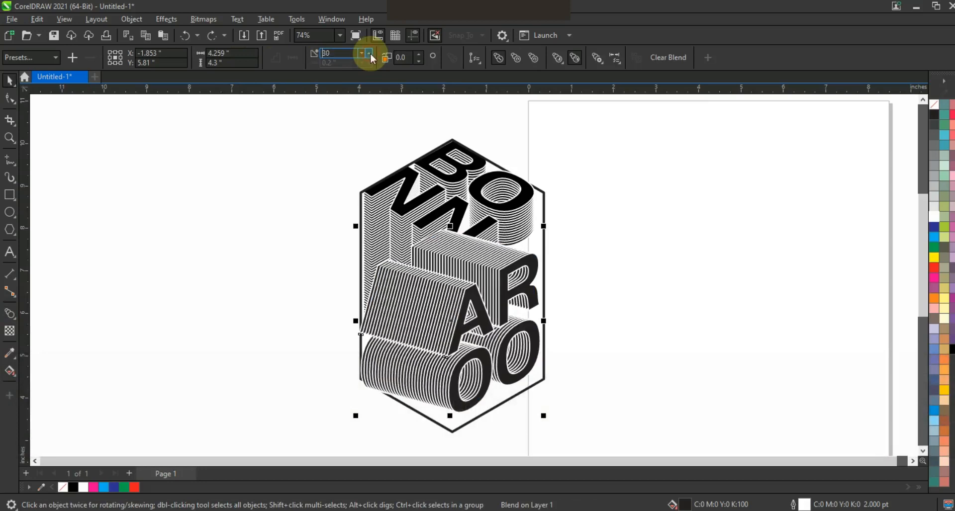
click(371, 55)
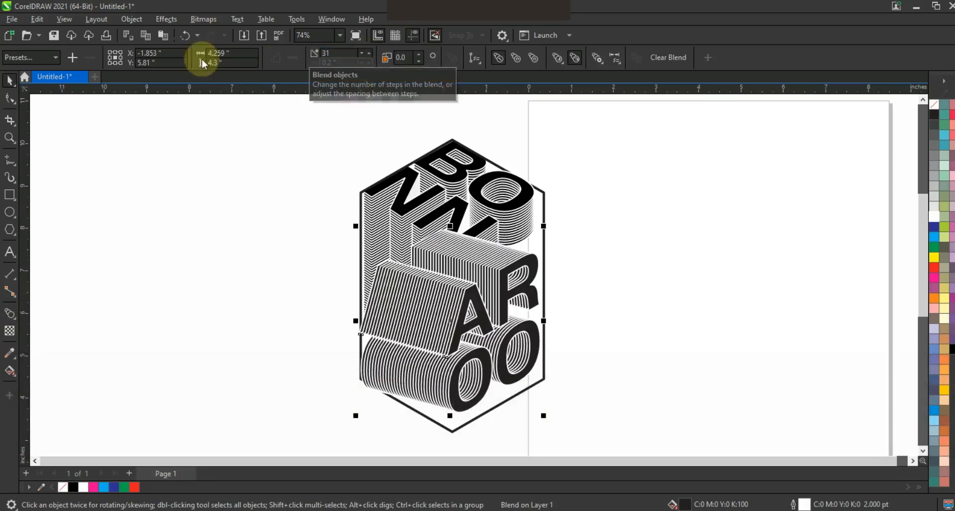
- Break the AROO blend apart and adjust the stacking order of its step group
click(140, 24)
click(165, 300)
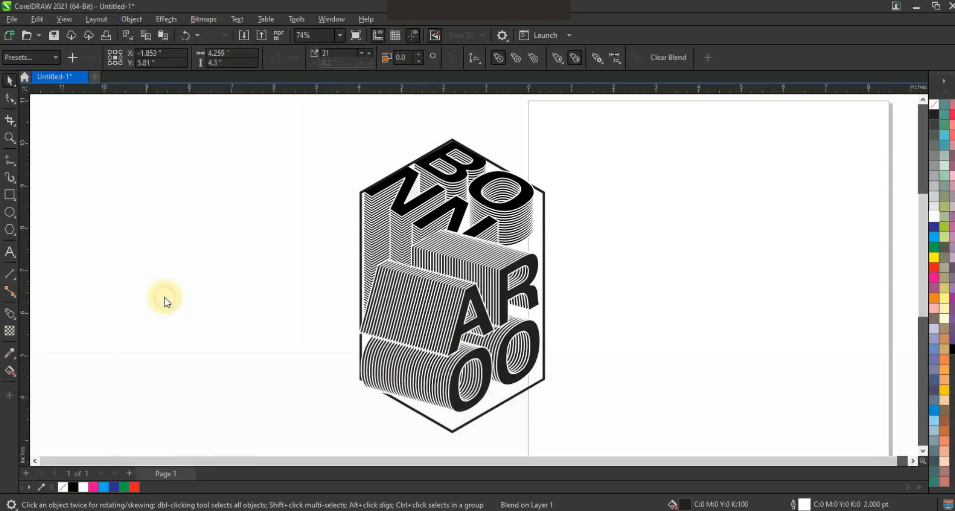
click(499, 345)
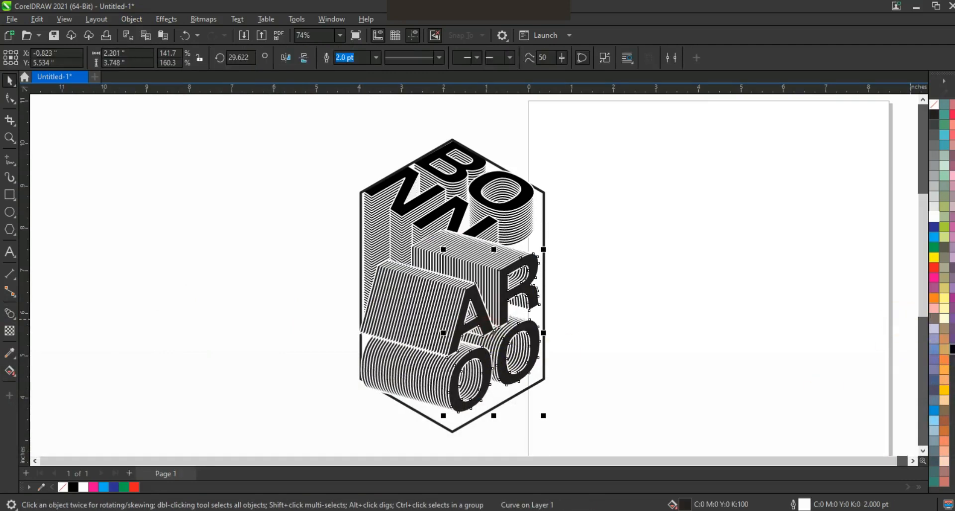
click(427, 333)
key(ctrl+Page_Down)
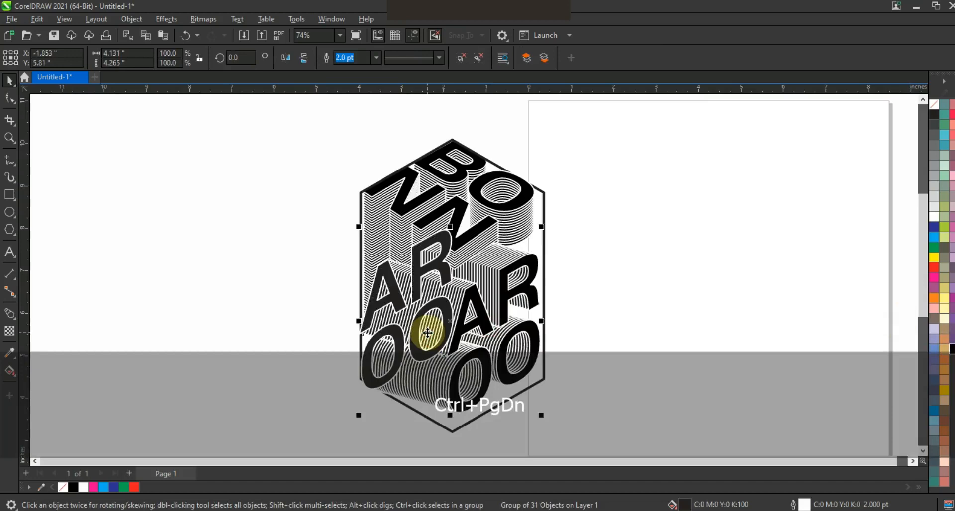
key(ctrl+Page_Up)
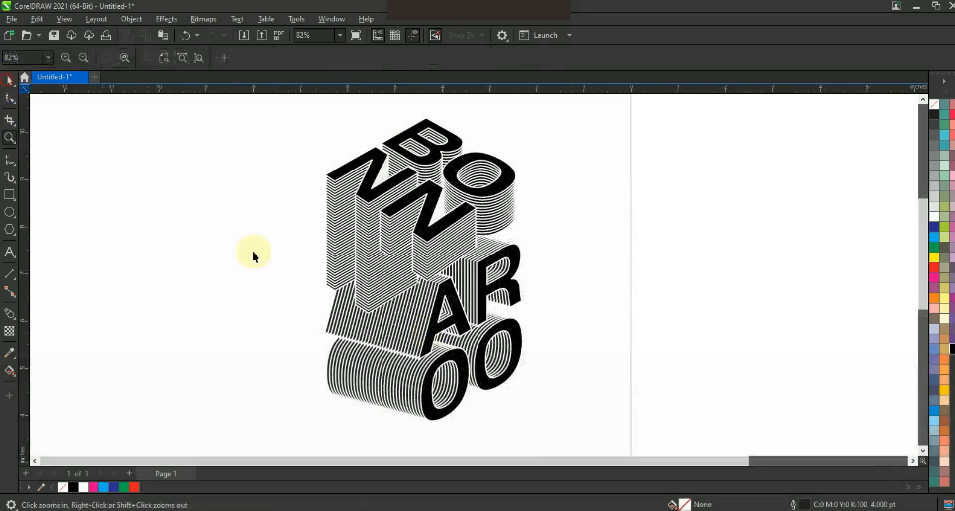
- Select the lower AROO objects, delete them, and undo the deletion
key(space)
click(561, 410)
mouse_move(571, 310)
mouse_down()
mouse_move(418, 403)
mouse_move(528, 414)
mouse_up()
drag(293, 340, 283, 327)
key(Delete)
key(ctrl+z)
- Nudge the selected AROO objects slightly up and right to line them up with the BONN extrusion
key(Left)
key(Left)
key(Left)
key(Left)
key(Up)
key(Up)
key(Up)
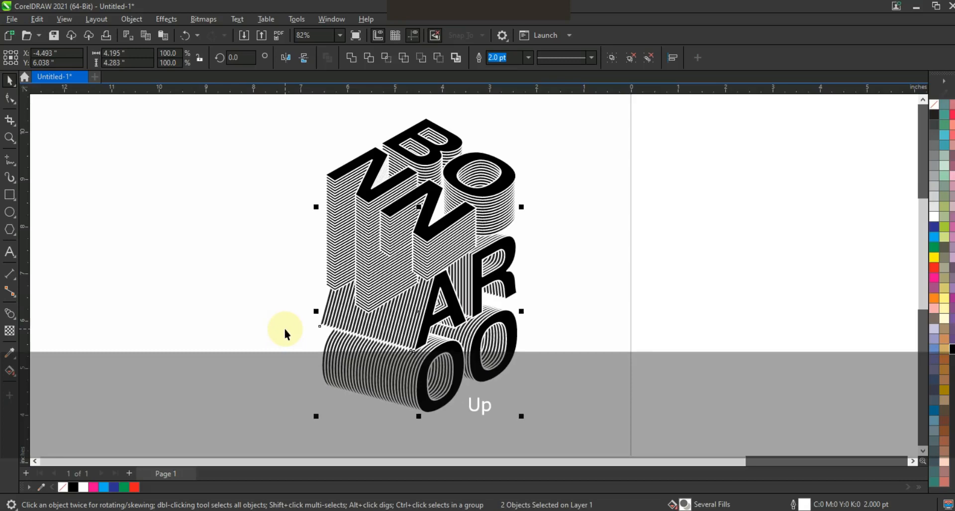
key(Right)
key(Up)
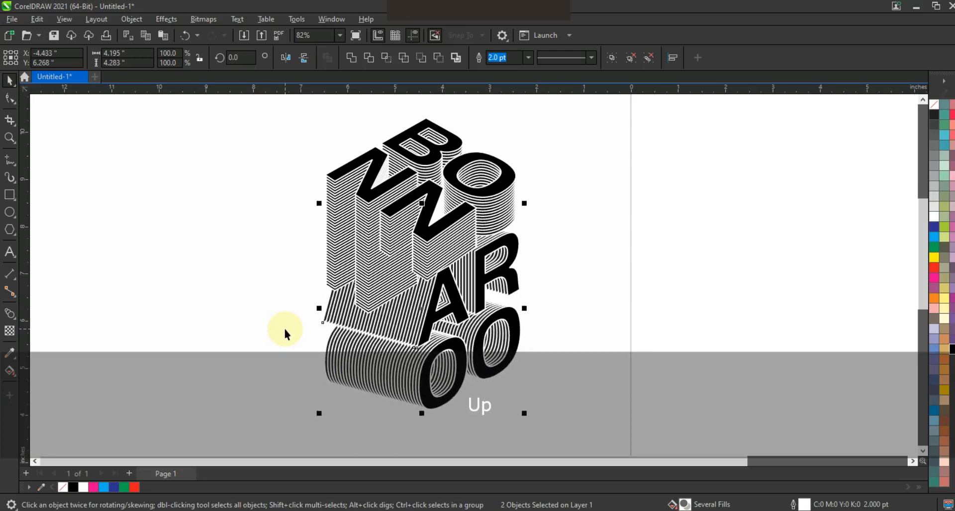
key(Right)
key(Right)
key(Right)
key(Right)
key(Right)
key(Down)
key(Down)
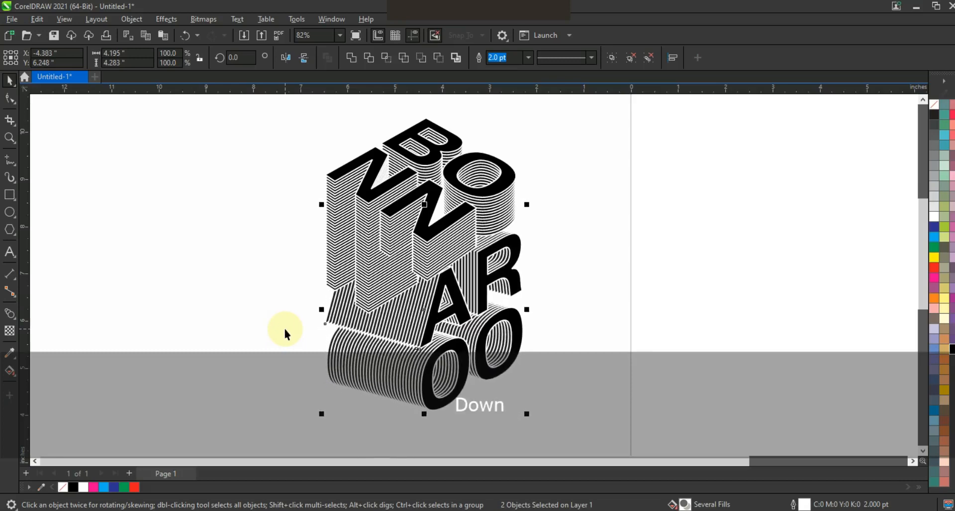
click(284, 332)
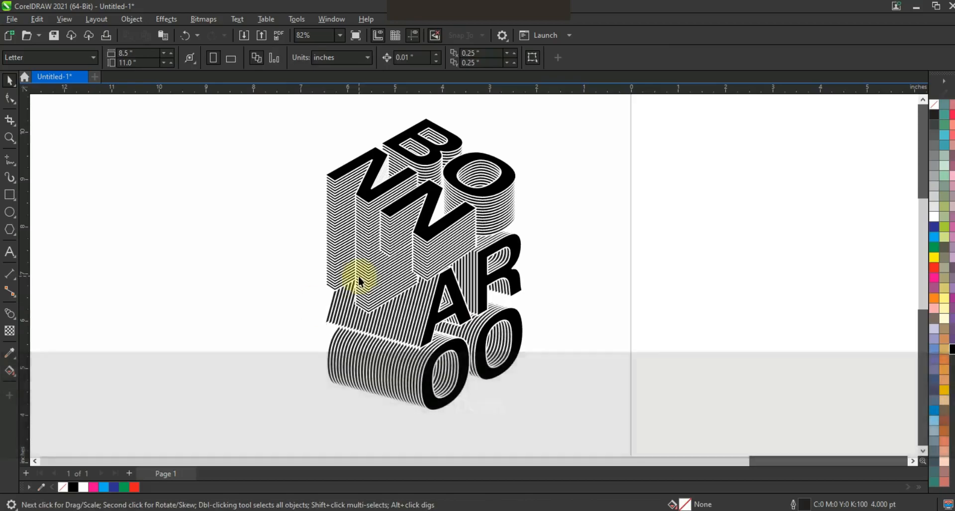